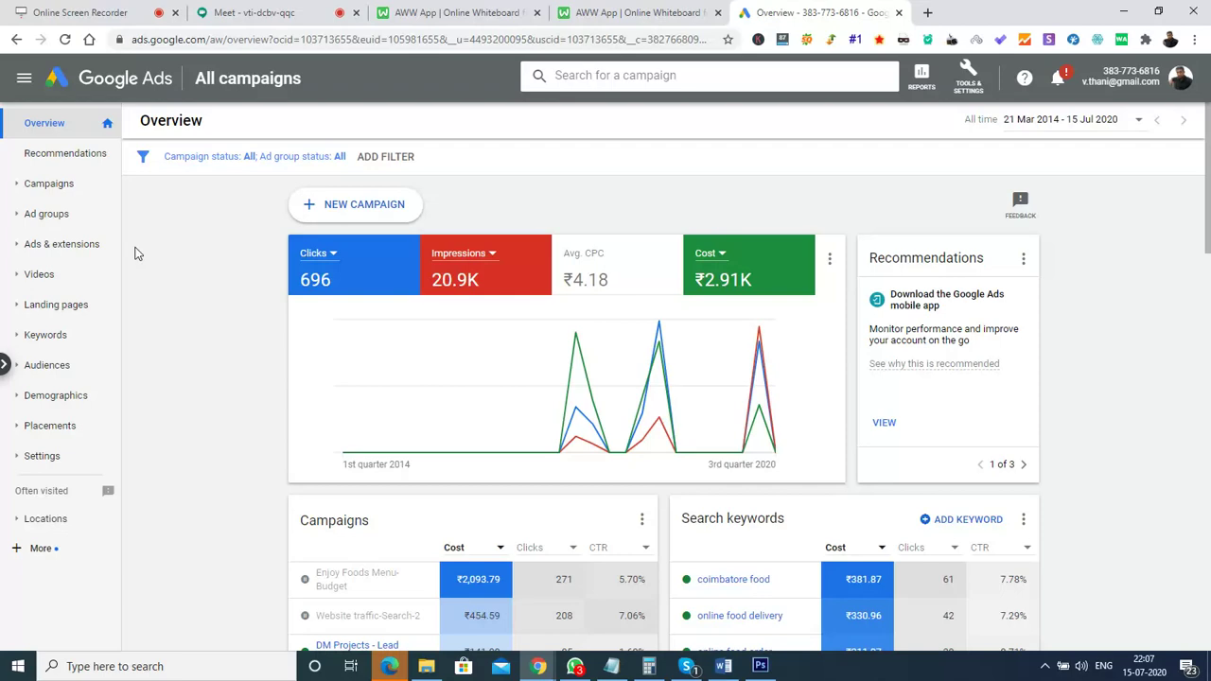
# - Open the settings of the DM Projects - Lead Generation campaign from the campaigns list
pyautogui.click(47, 188)
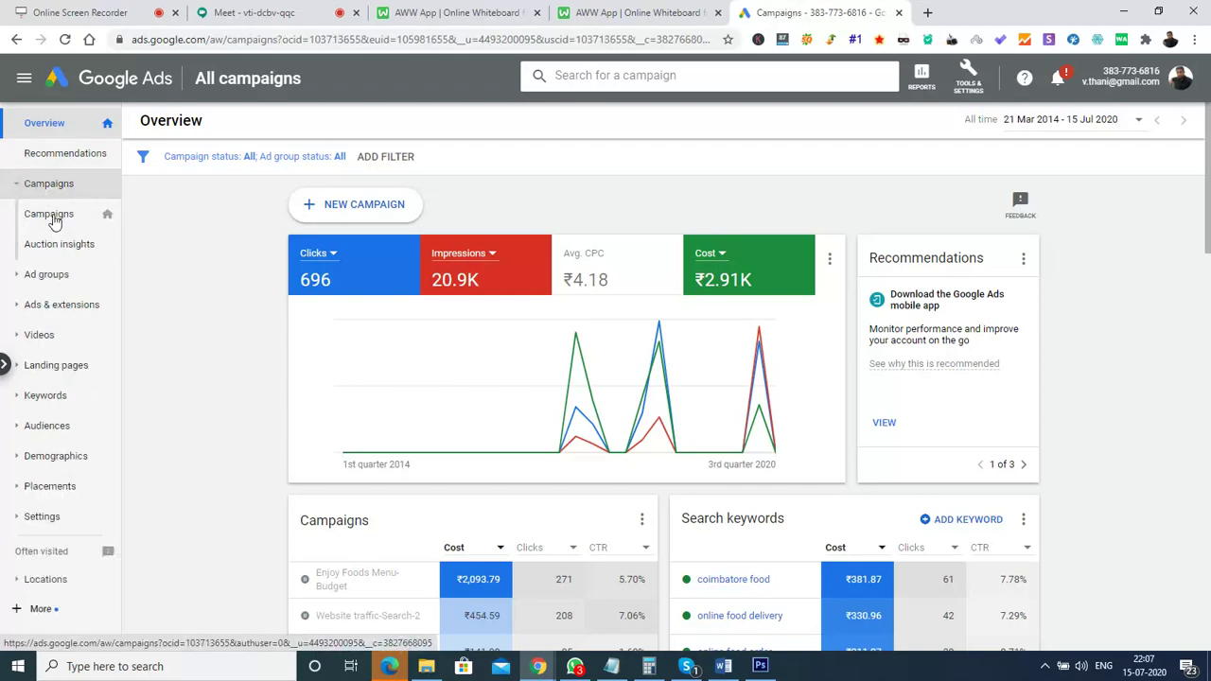
pyautogui.click(49, 216)
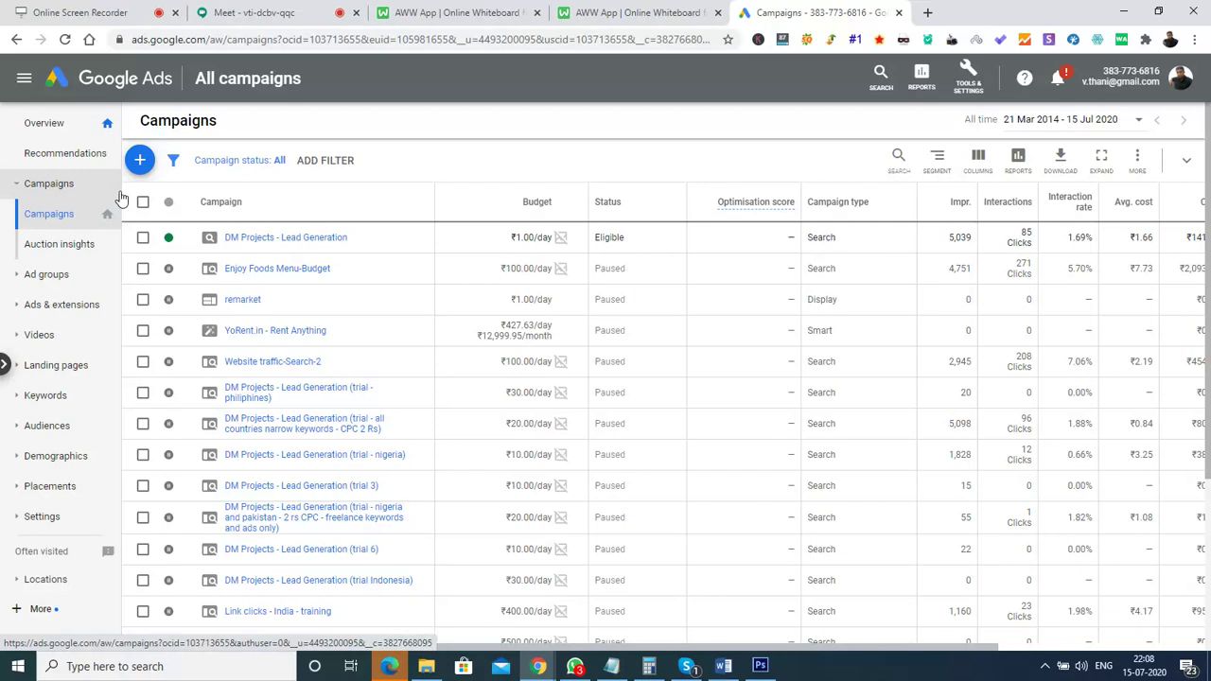
pyautogui.click(299, 242)
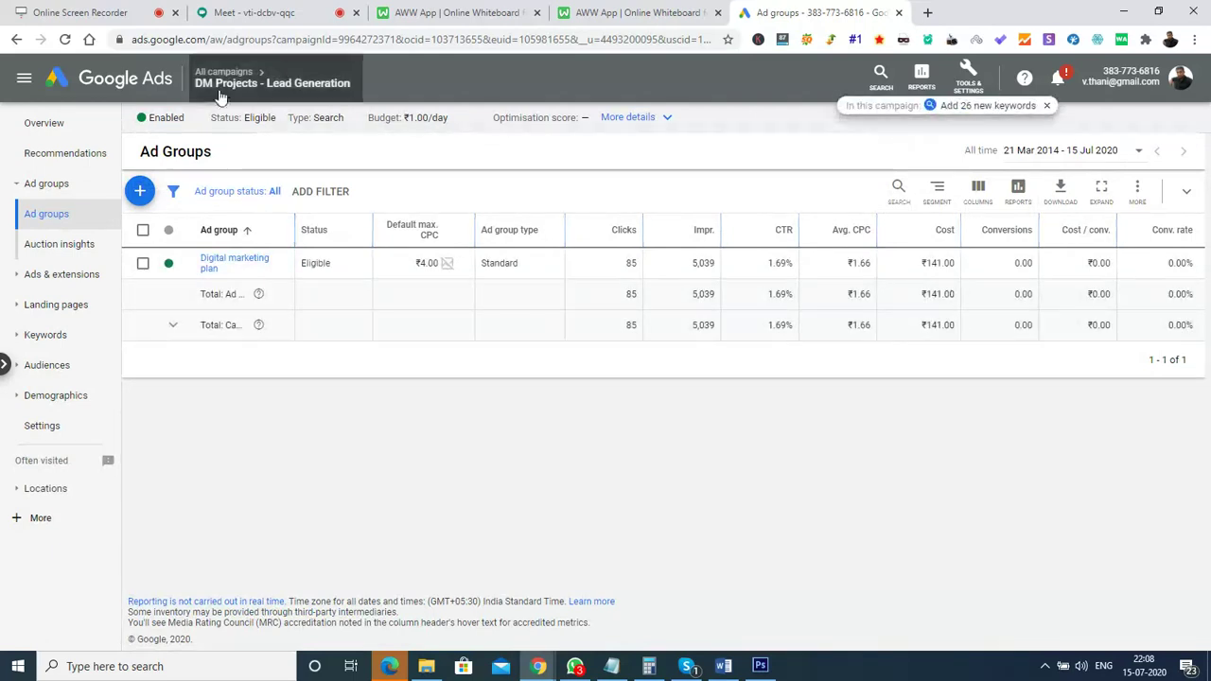
pyautogui.moveTo(210, 92)
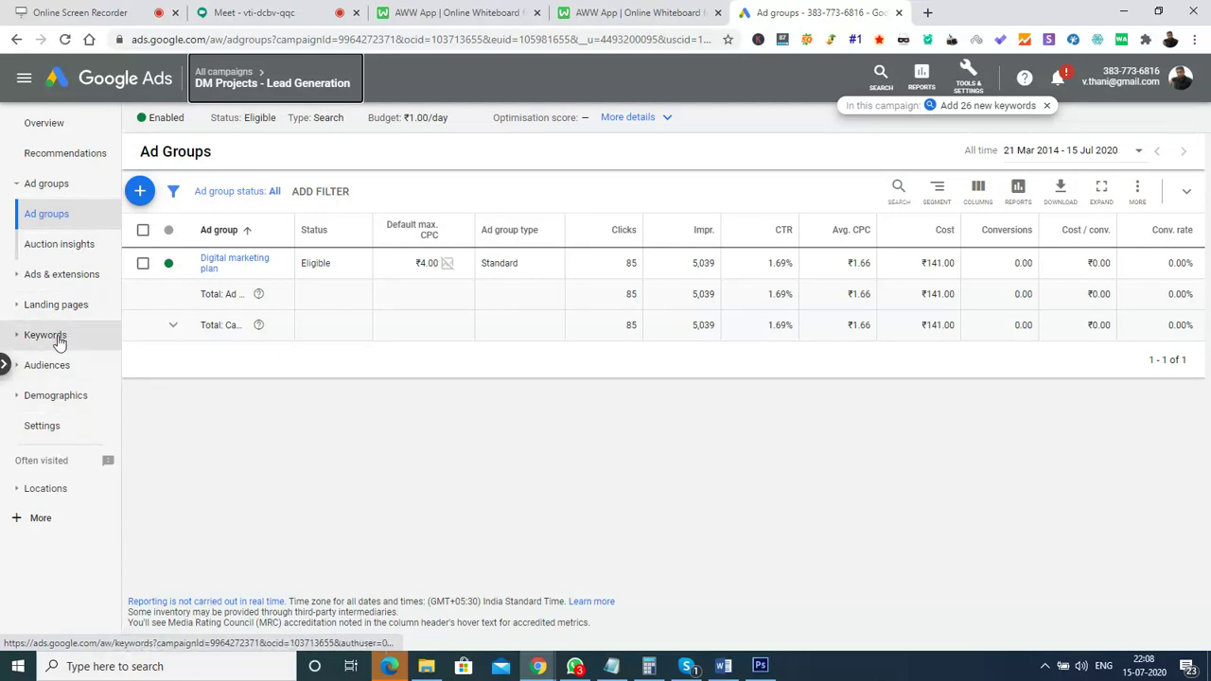
pyautogui.click(50, 428)
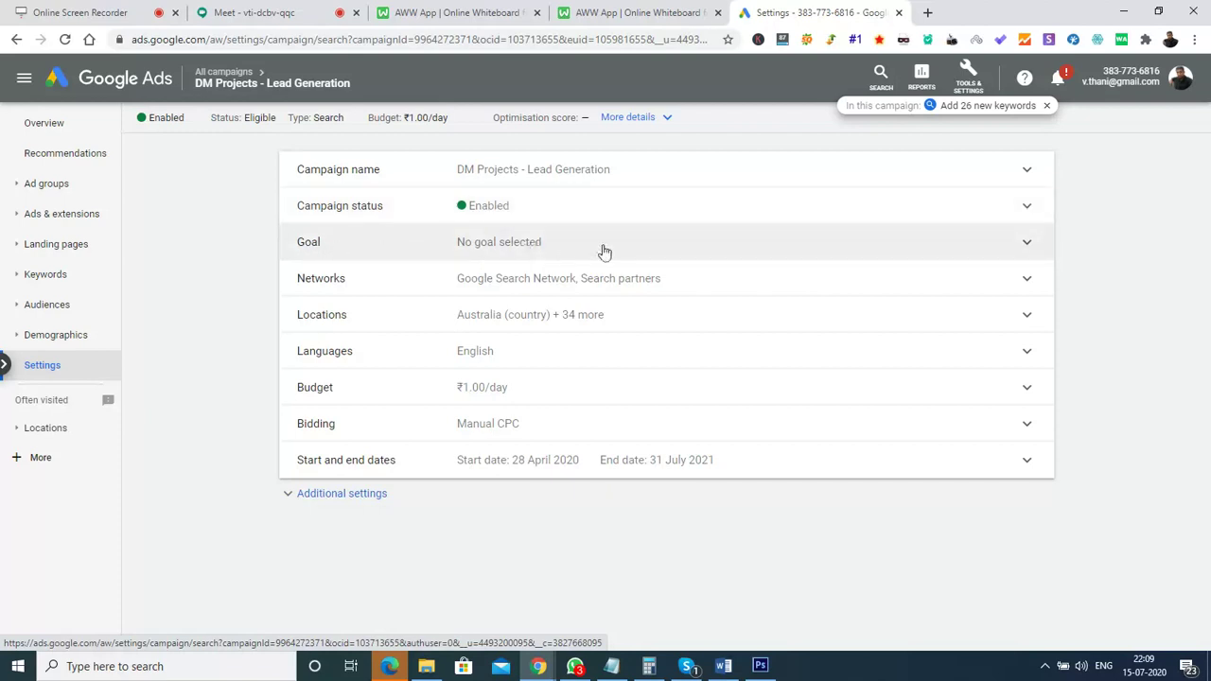
# - Review the campaign's Sales, Leads and Website traffic goal options, cancel without saving, and expand its Networks settings
pyautogui.click(1016, 249)
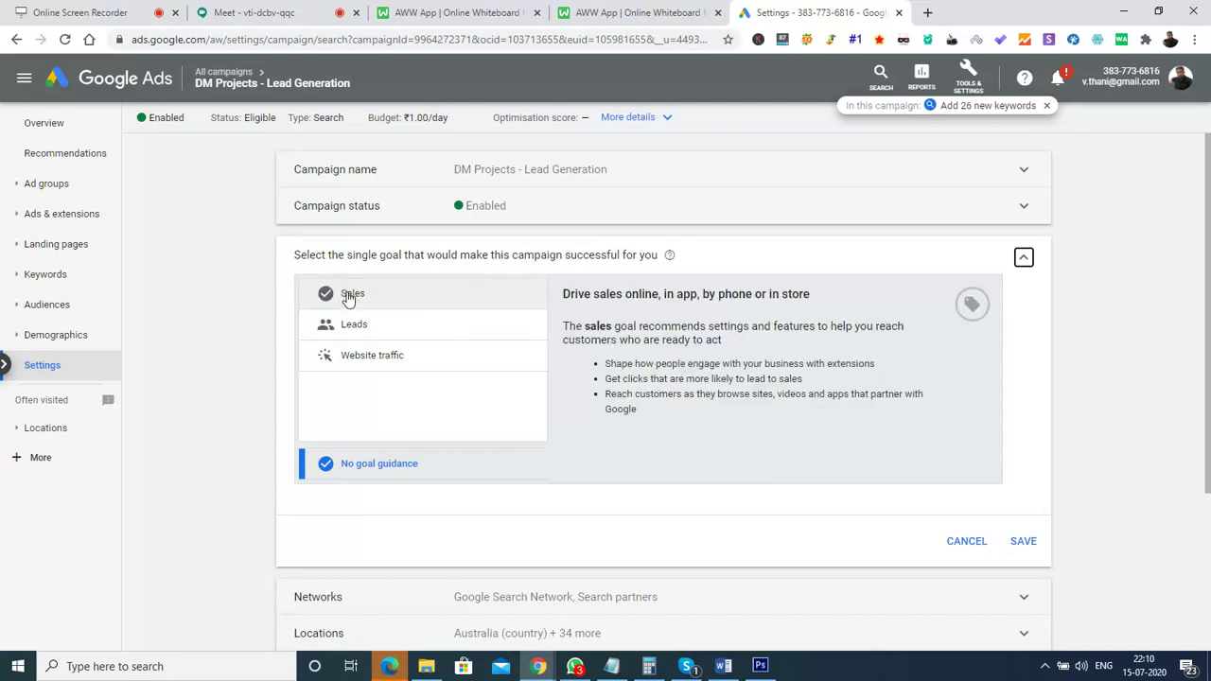
pyautogui.click(353, 327)
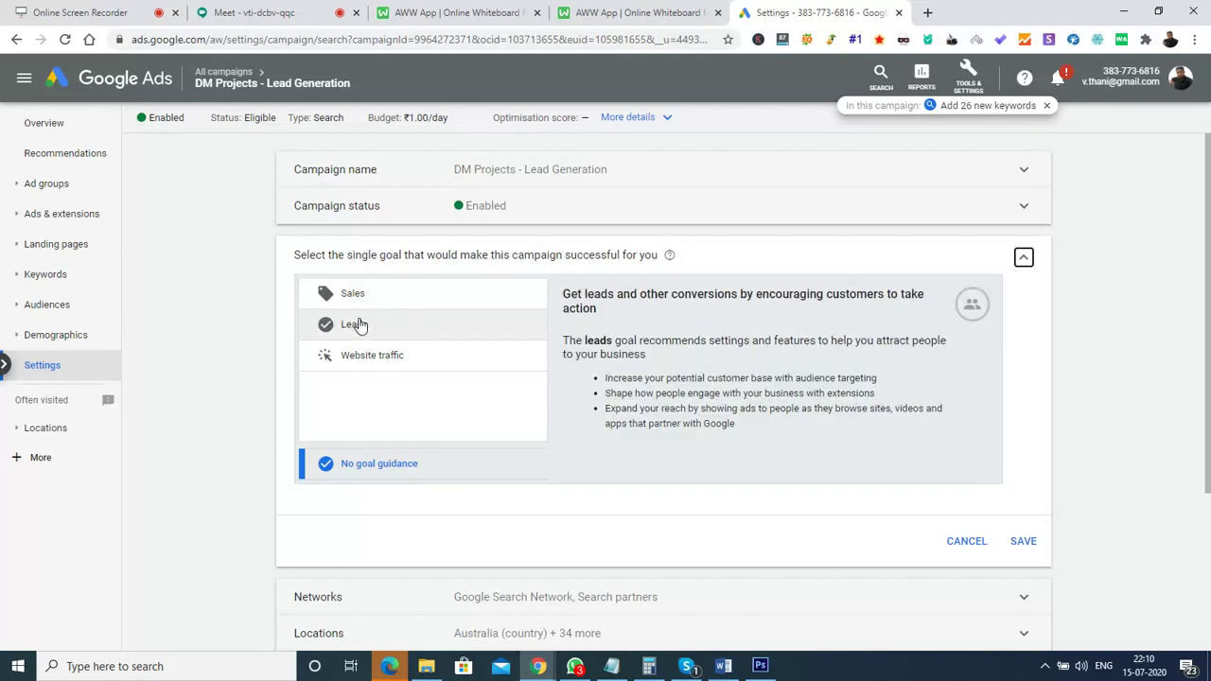
pyautogui.click(348, 357)
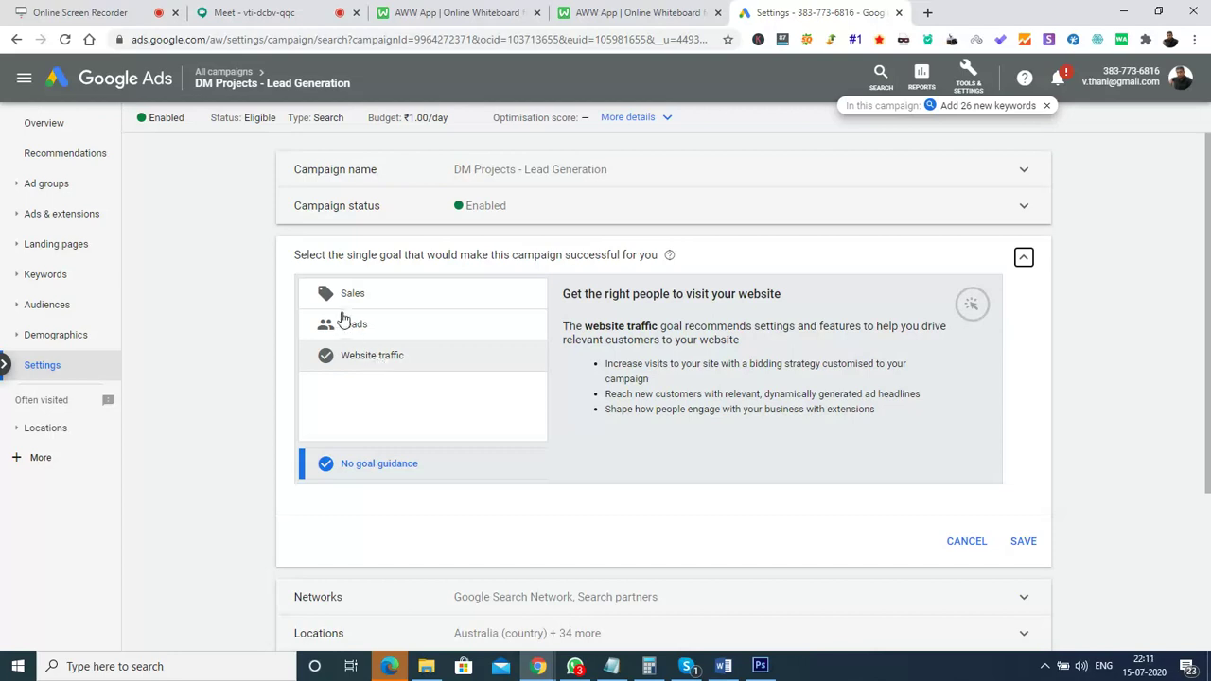
pyautogui.click(352, 327)
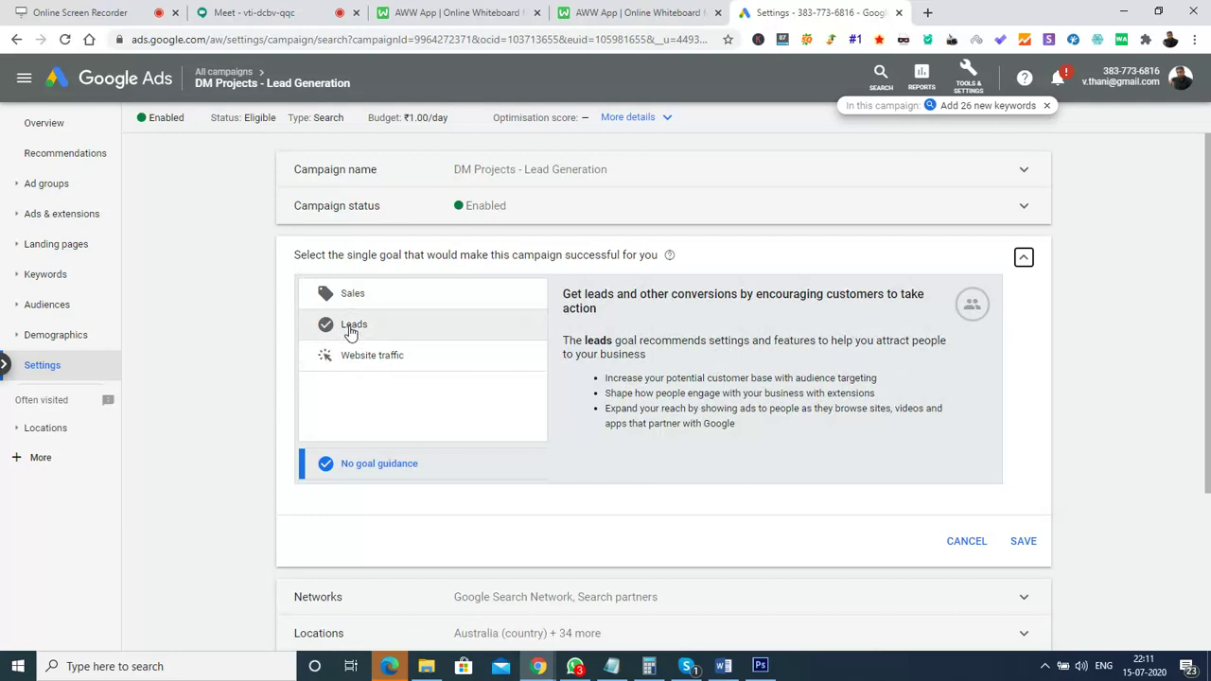
pyautogui.click(348, 355)
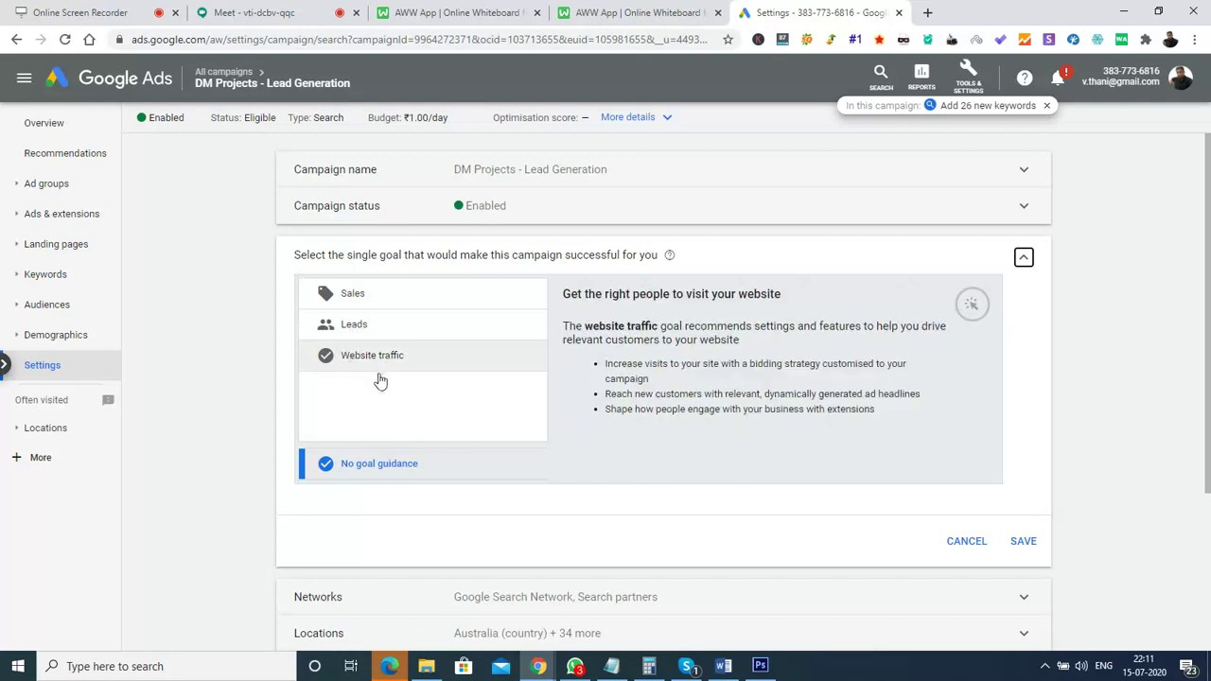
pyautogui.click(380, 375)
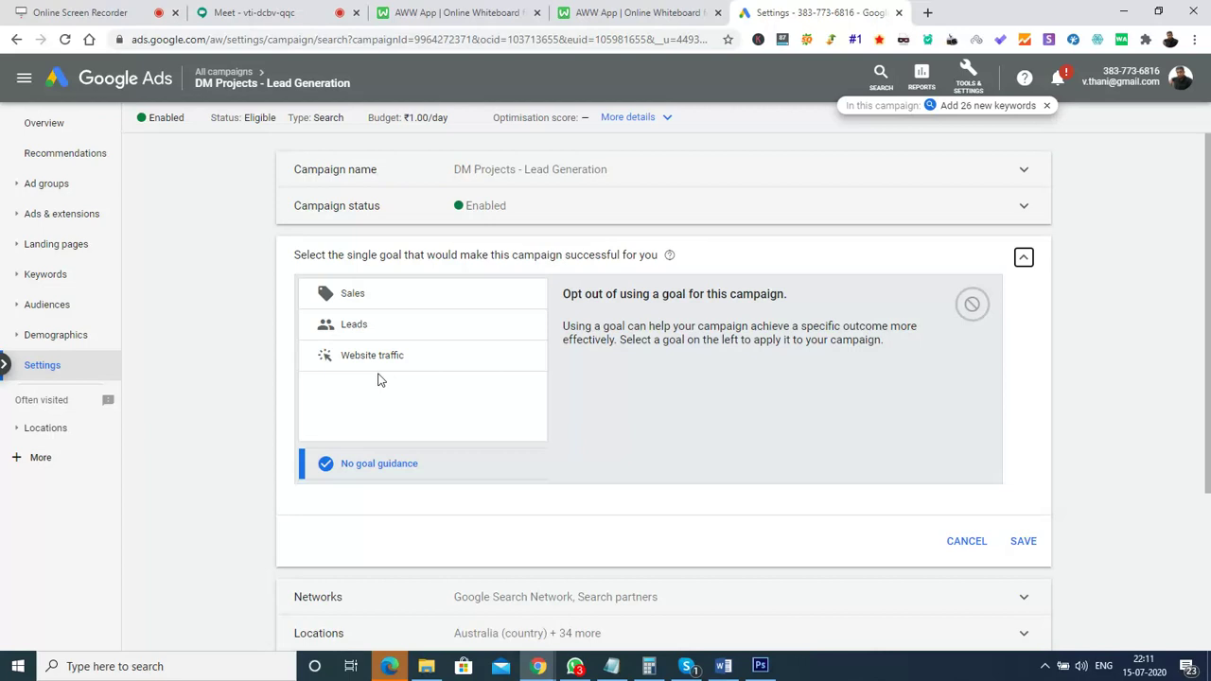
pyautogui.click(352, 324)
pyautogui.click(346, 359)
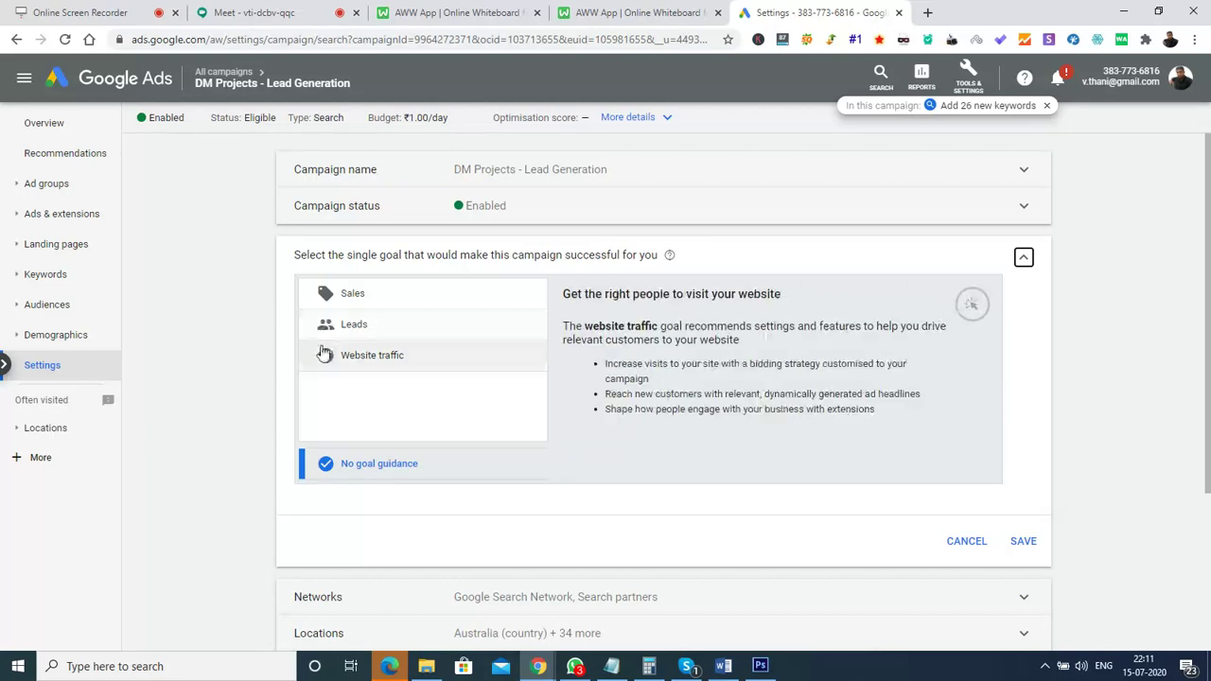
pyautogui.click(378, 378)
pyautogui.click(376, 369)
pyautogui.click(388, 365)
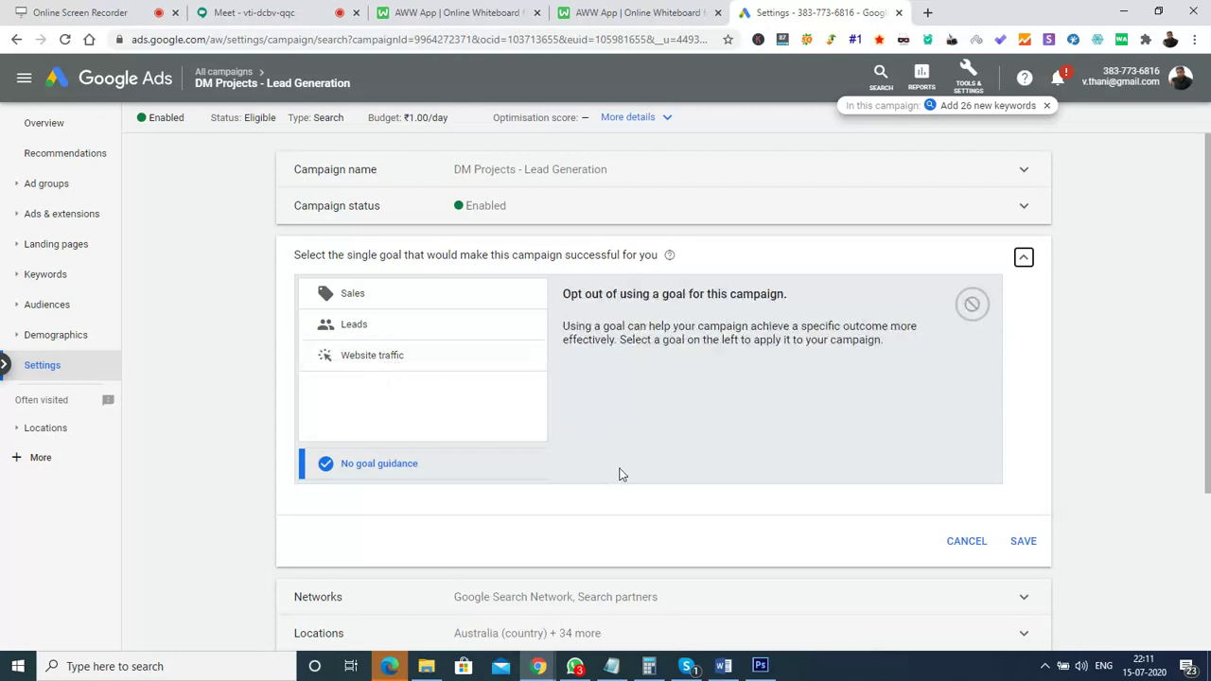
pyautogui.click(982, 545)
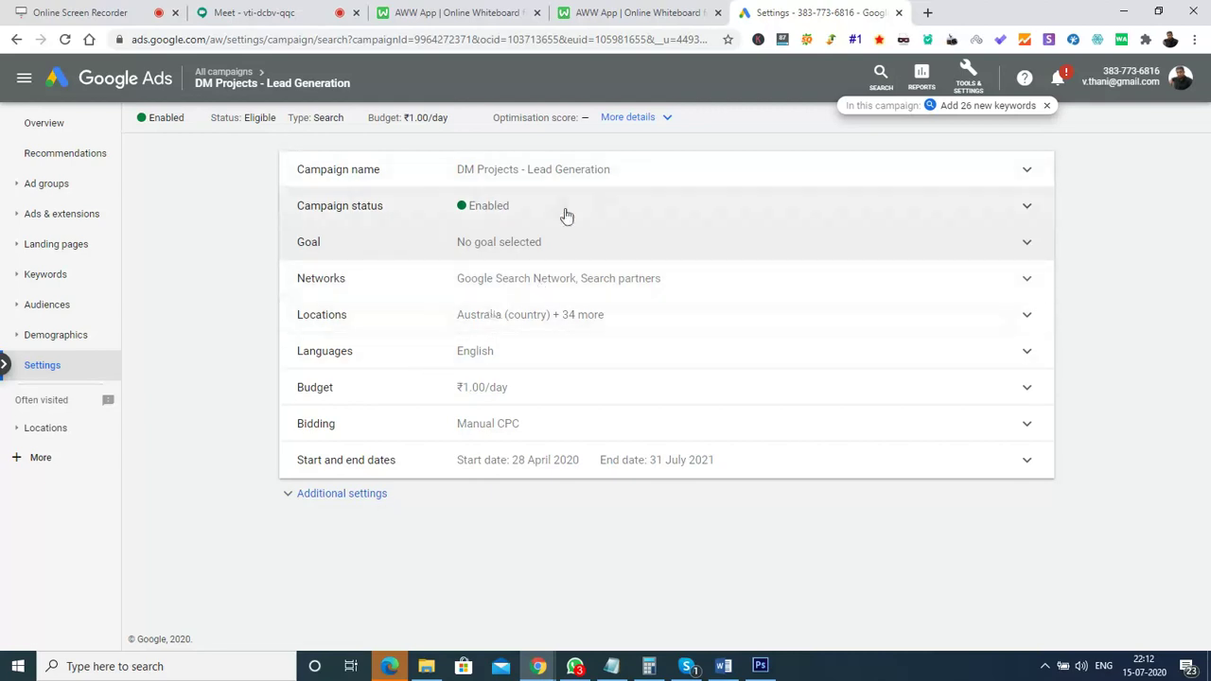
pyautogui.click(575, 280)
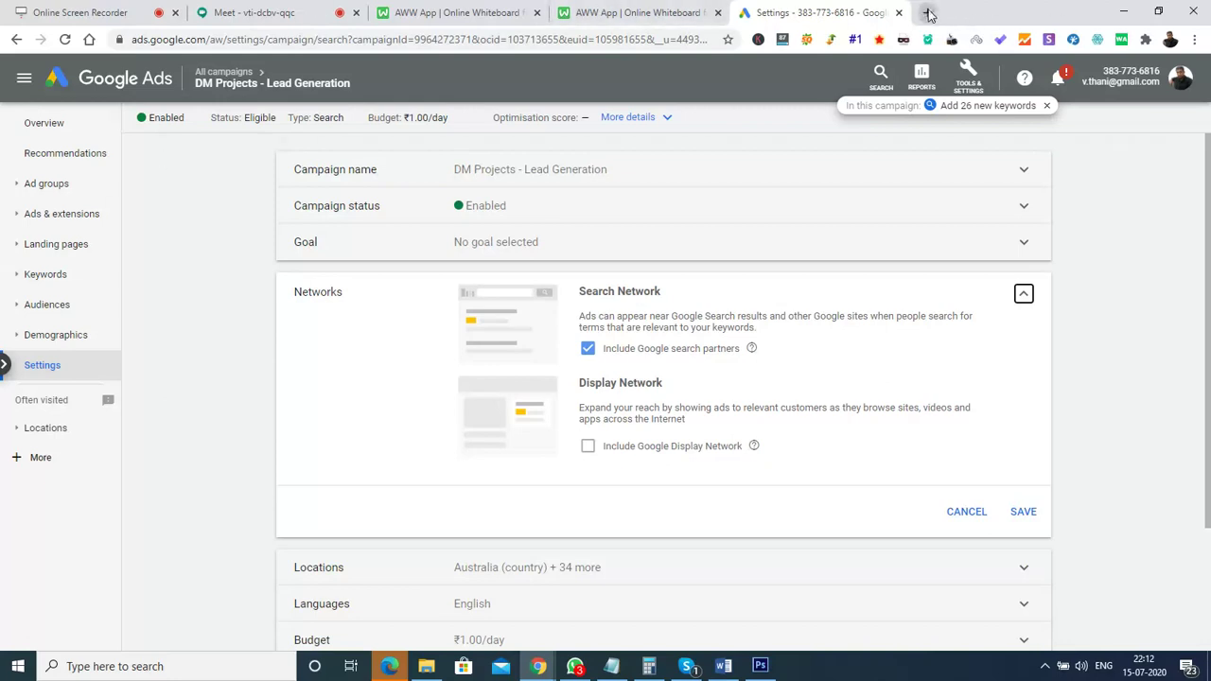
# - Search the web for "search ads in display network" in a new browser tab
pyautogui.click(928, 12)
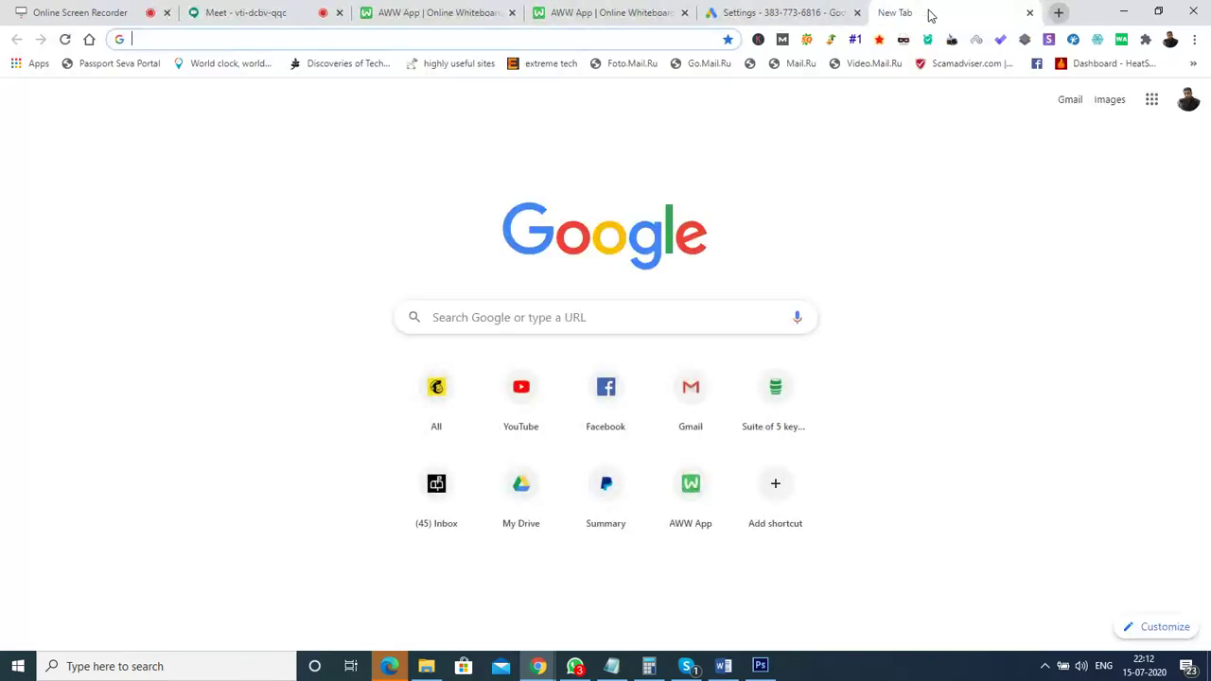
pyautogui.write('search a')
pyautogui.write('ds')
pyautogui.hotkey('ctrl', 'a')
pyautogui.write('se')
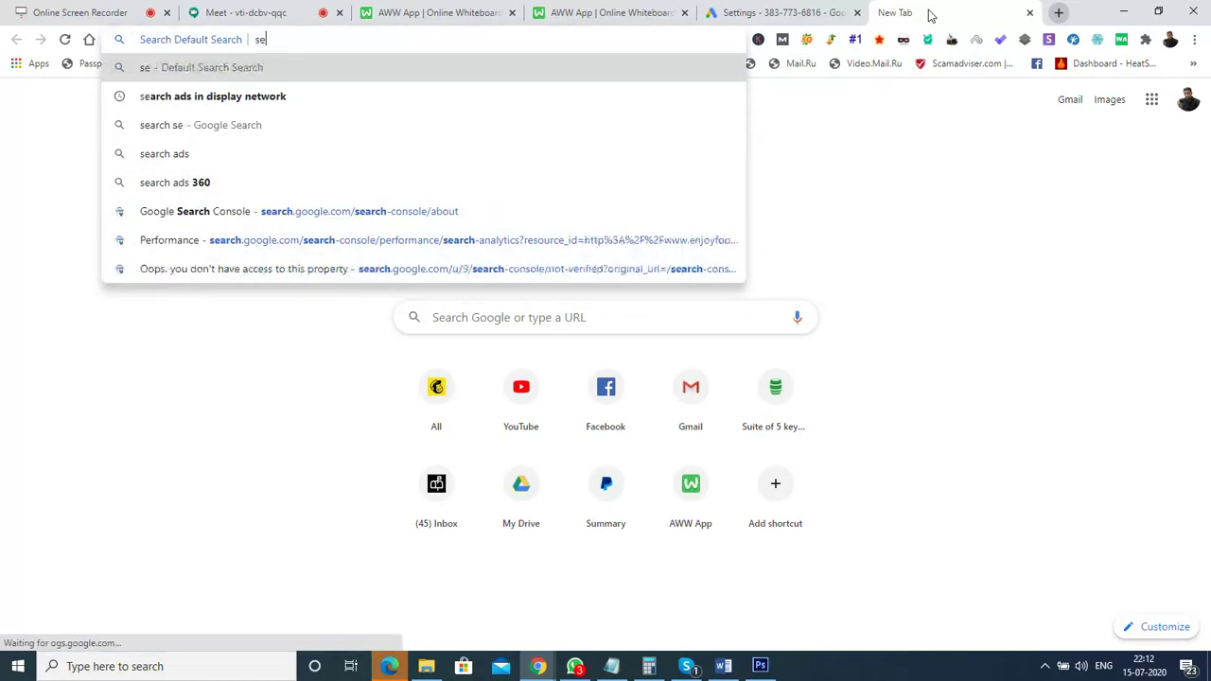
pyautogui.write('arch ads in display networ')
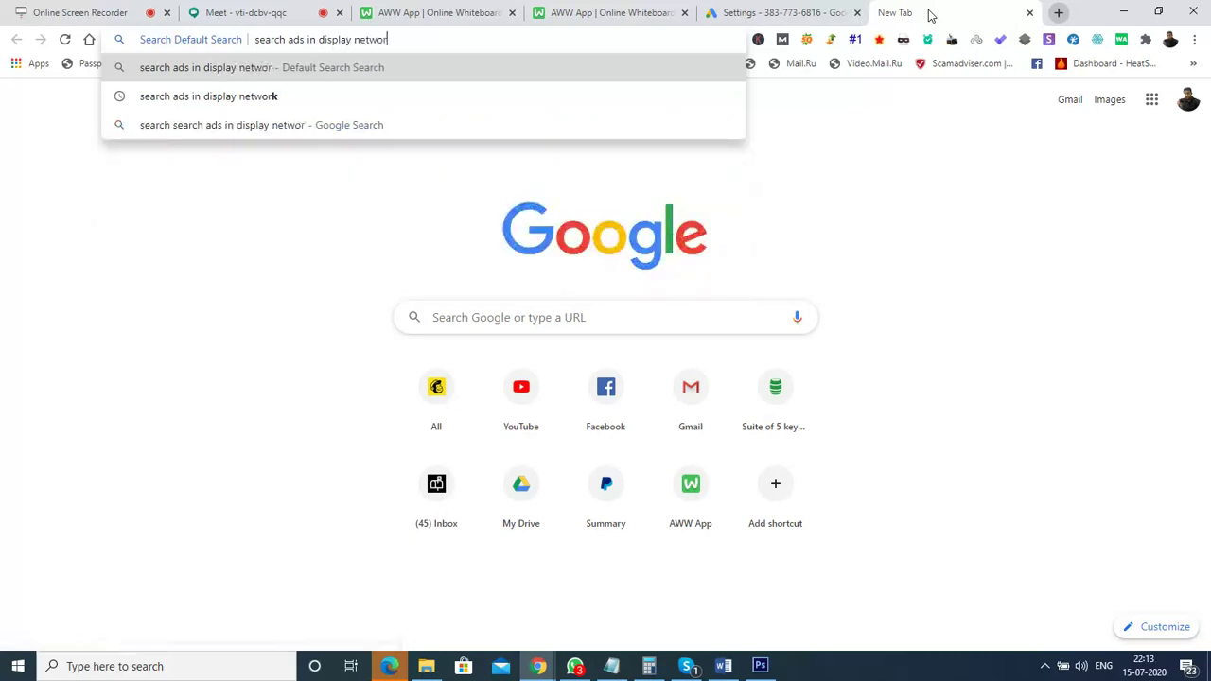
pyautogui.write('k')
pyautogui.press('Return')
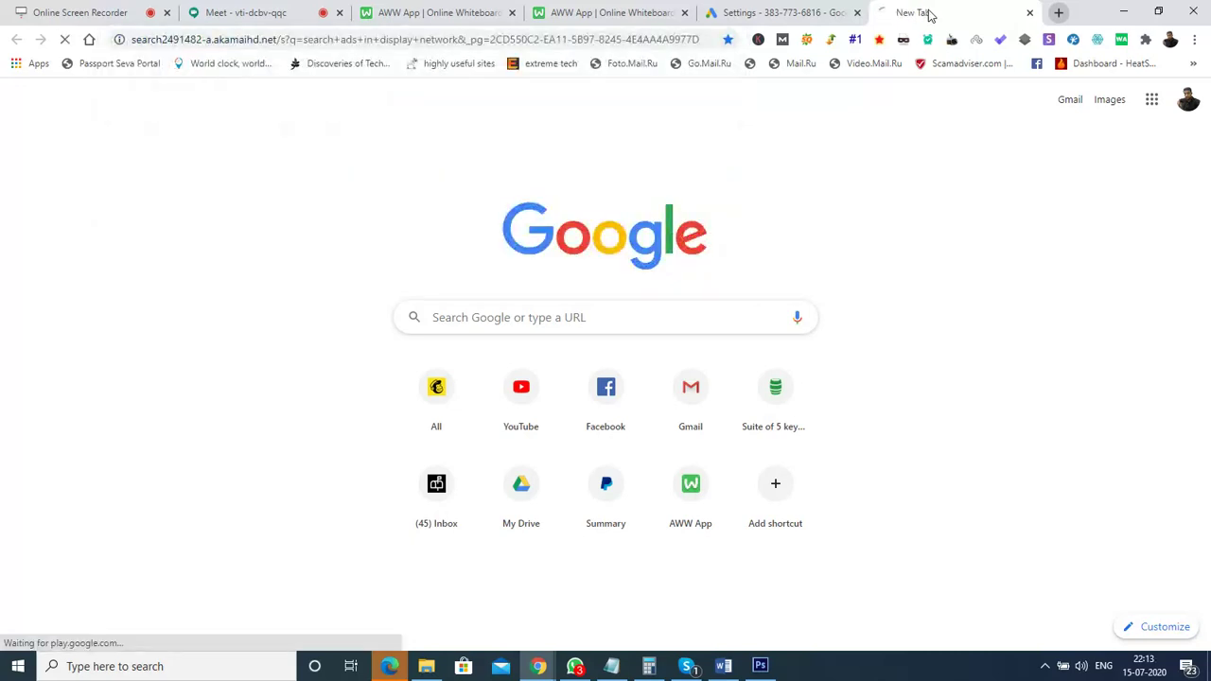
# - Run another web search from the address bar for "ads in display network"
pyautogui.click(527, 43)
pyautogui.write('search')
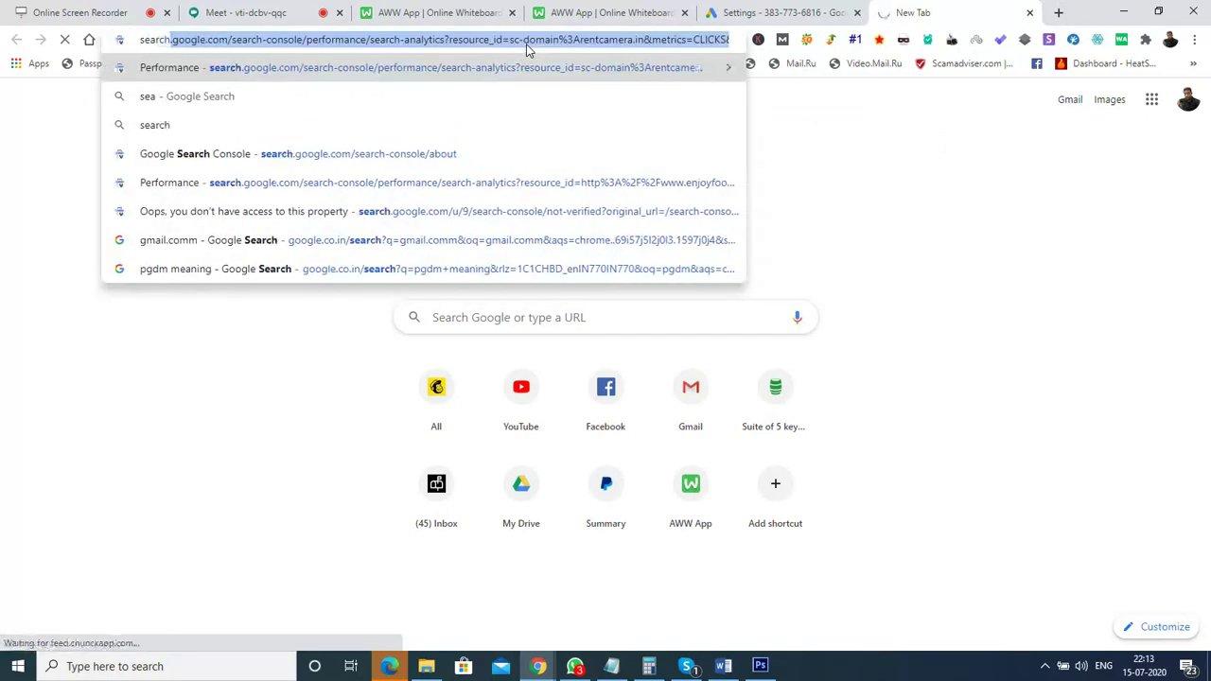
pyautogui.press('Tab')
pyautogui.write('ads ')
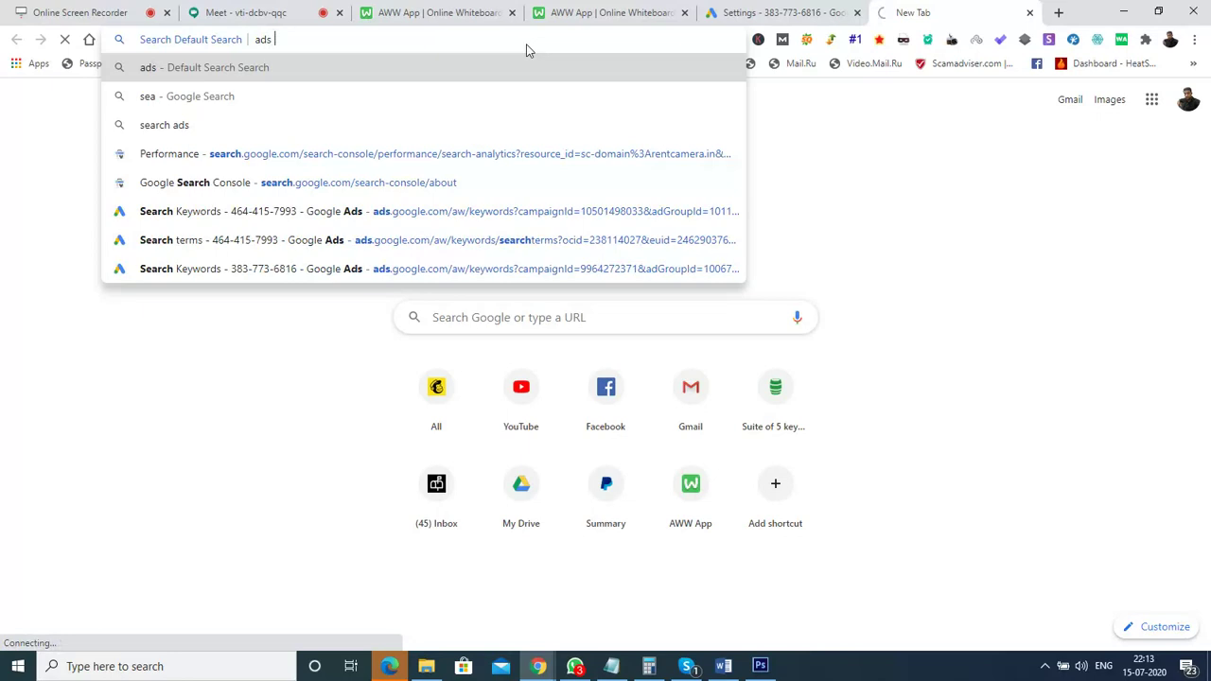
pyautogui.write('in displa')
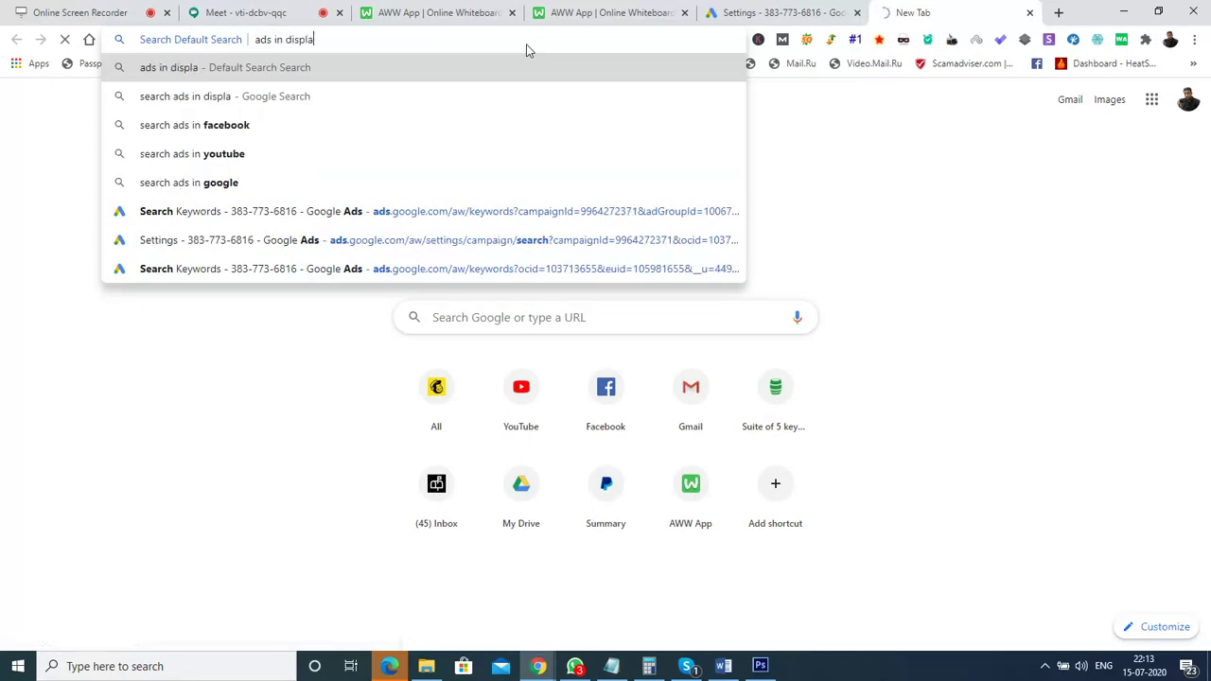
pyautogui.write('y net')
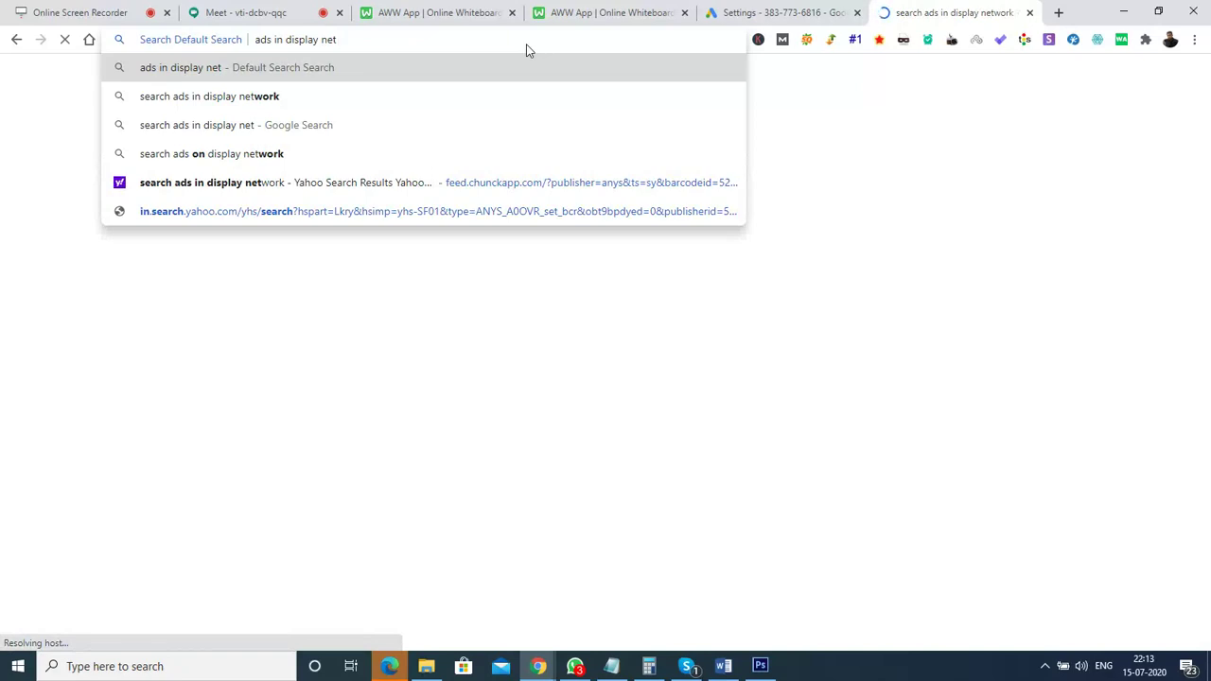
pyautogui.write('work')
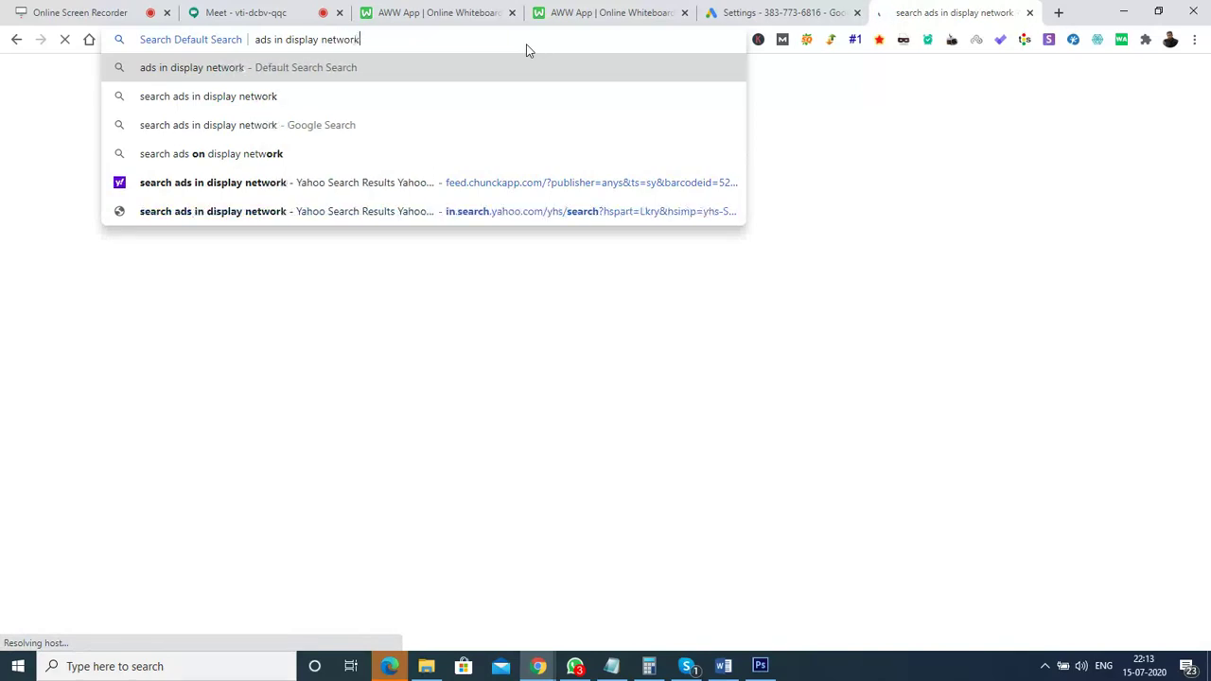
pyautogui.press('Return')
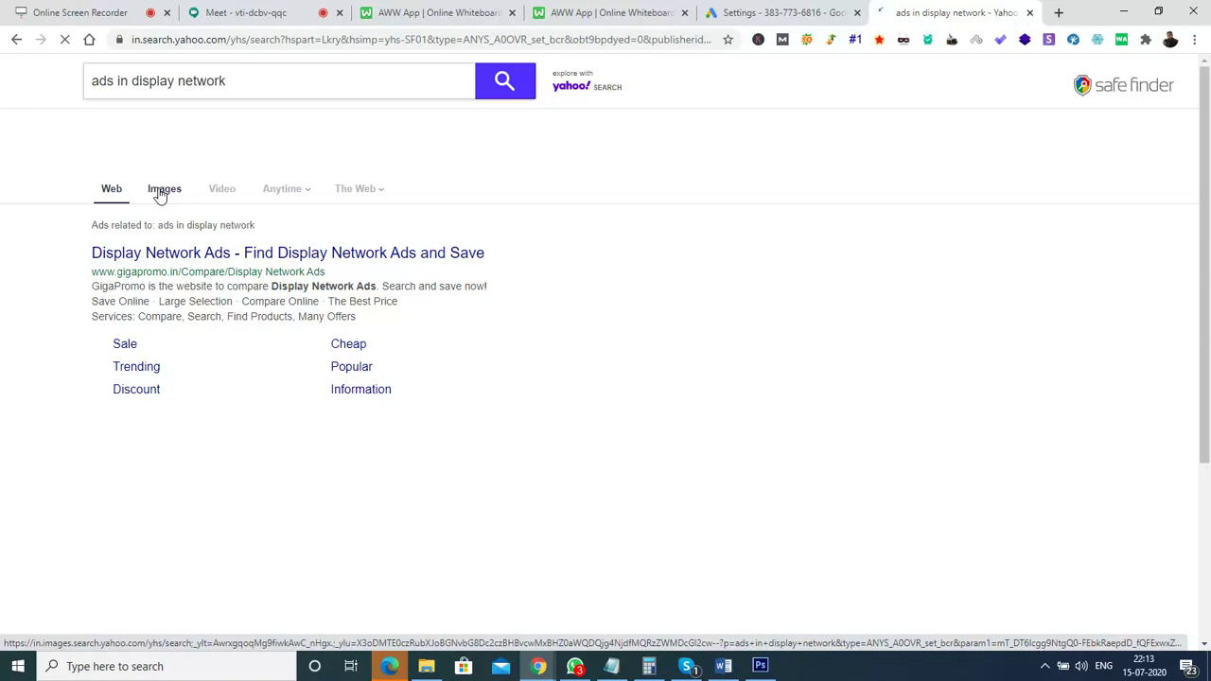
# - Change the Yahoo query to "search ads in display network" and submit it
pyautogui.click(99, 83)
pyautogui.write('search')
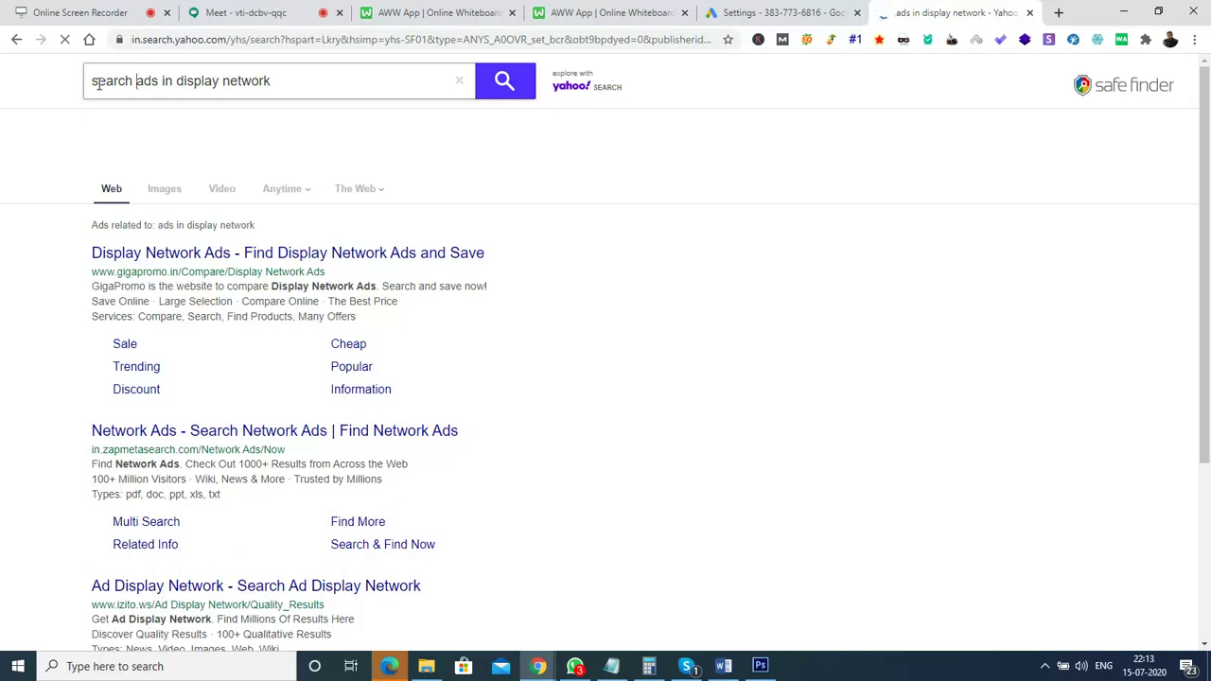
pyautogui.click(490, 91)
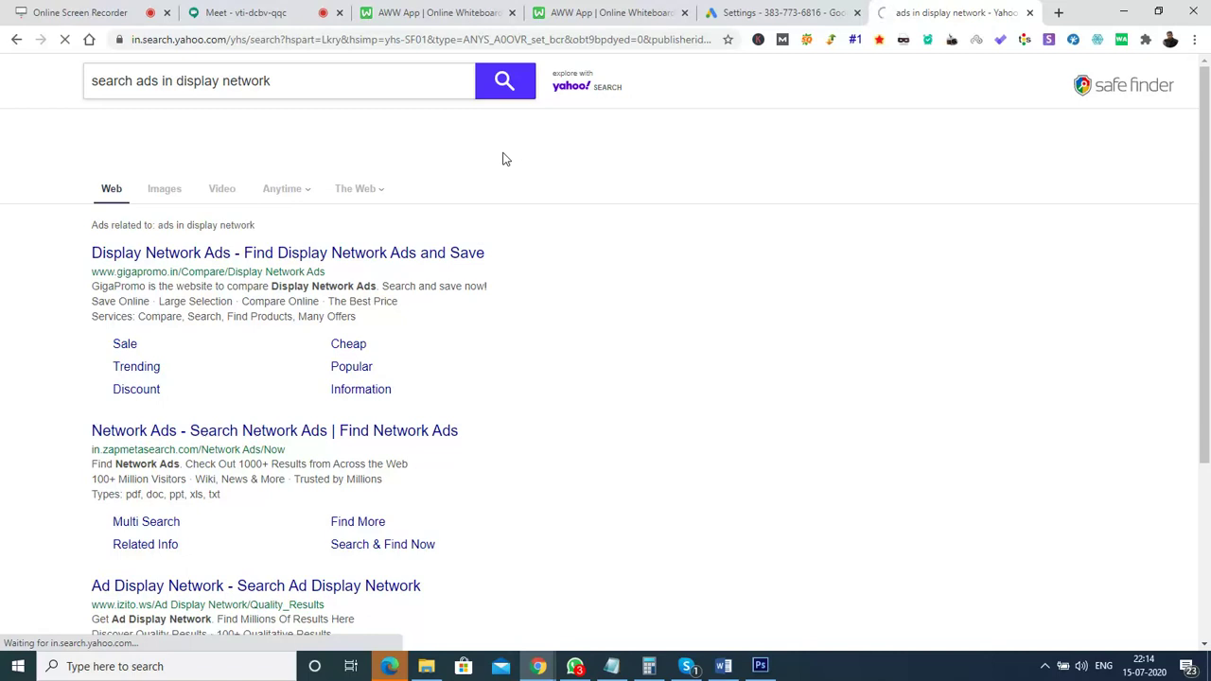
# - Load google.com in the current tab in place of the Yahoo results
pyautogui.click(485, 37)
pyautogui.write('google')
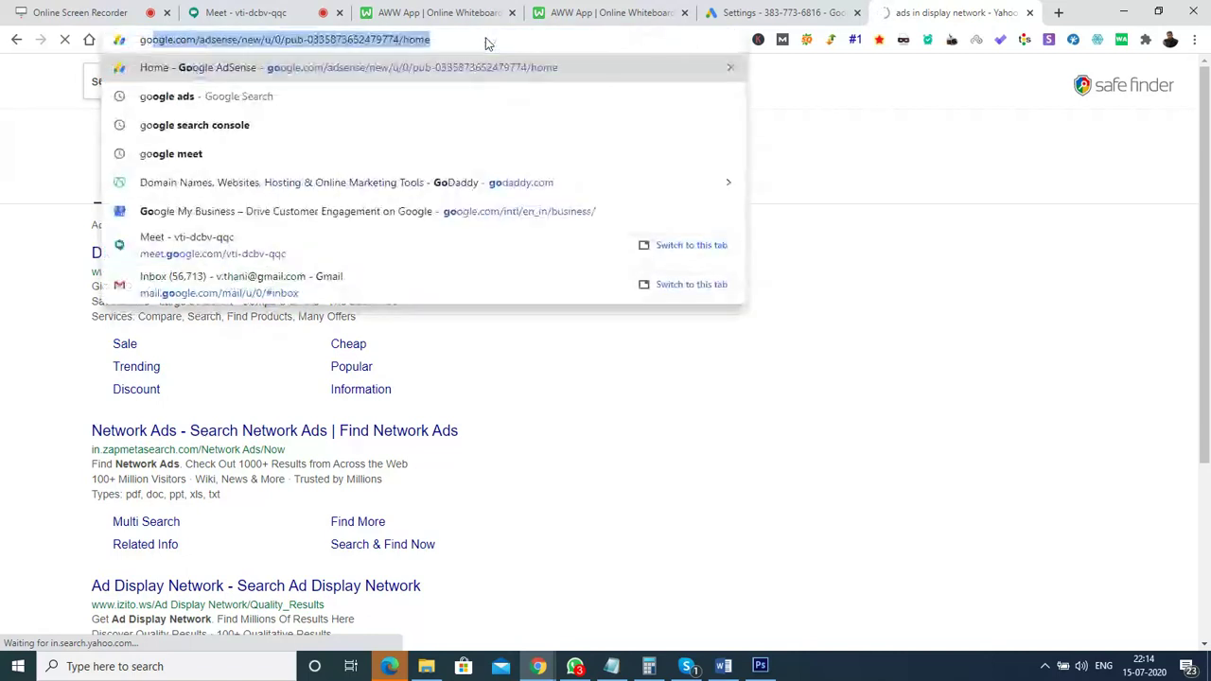
pyautogui.write('.com')
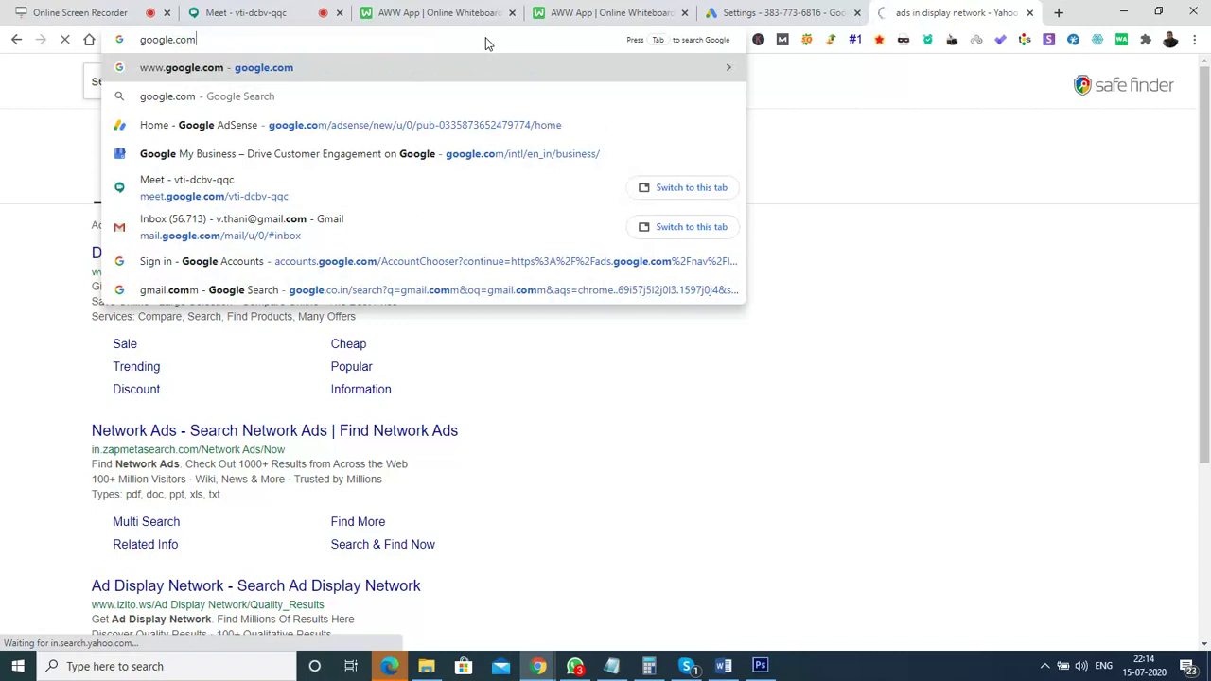
pyautogui.press('Return')
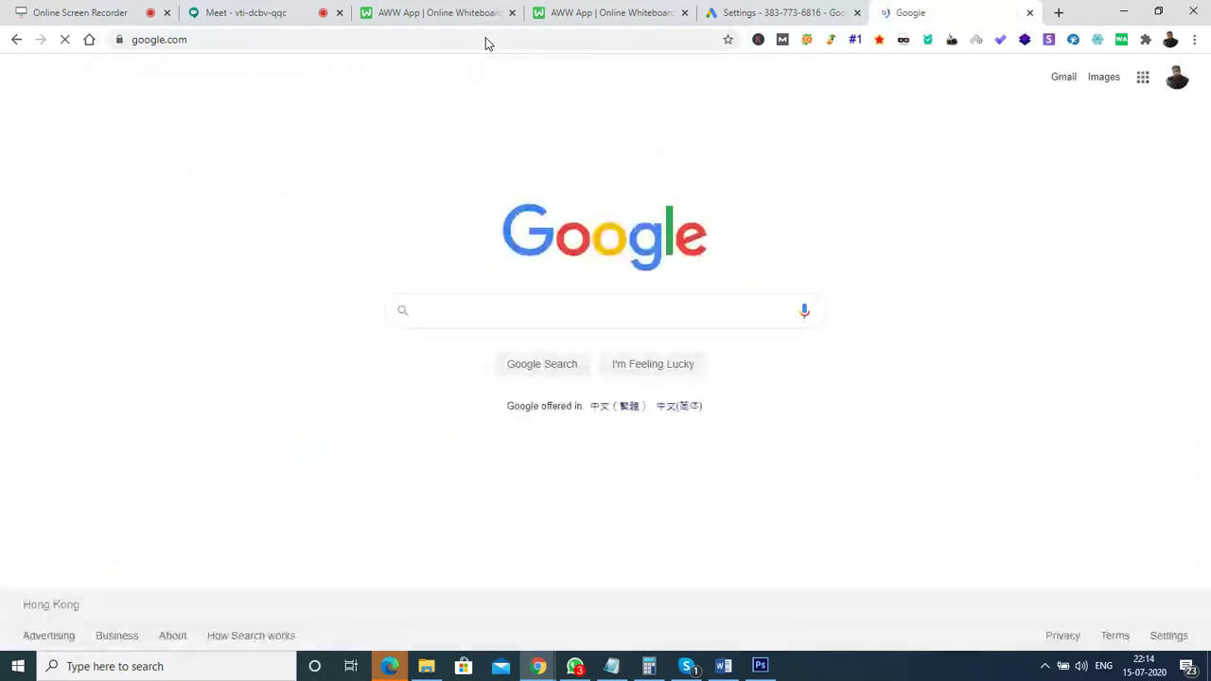
# - Search Google for "search ads on display network", taking the matching suggestion
pyautogui.click(462, 310)
pyautogui.write('s')
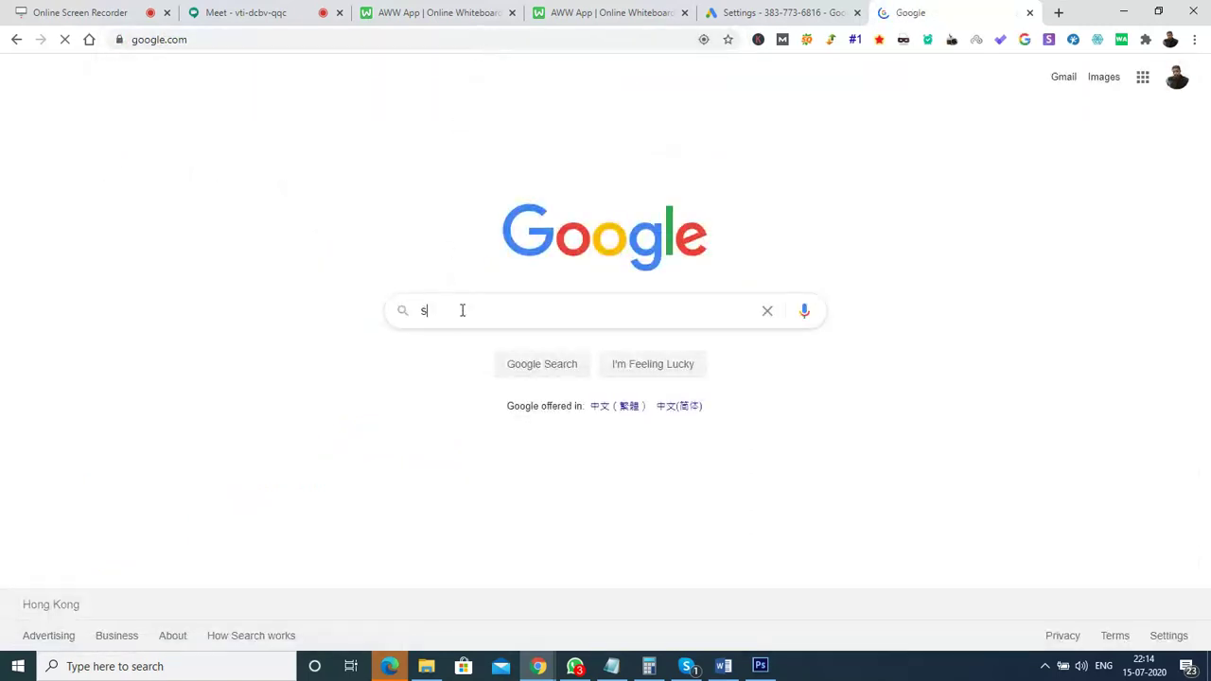
pyautogui.write('ea')
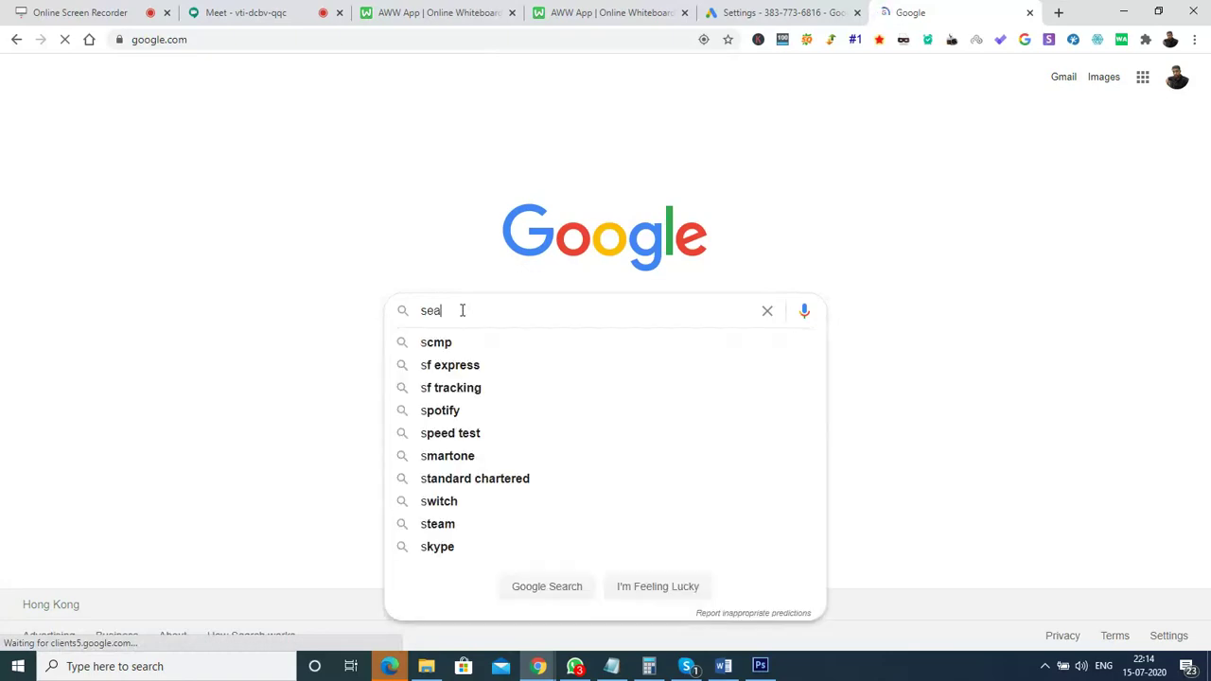
pyautogui.write('rch ads ')
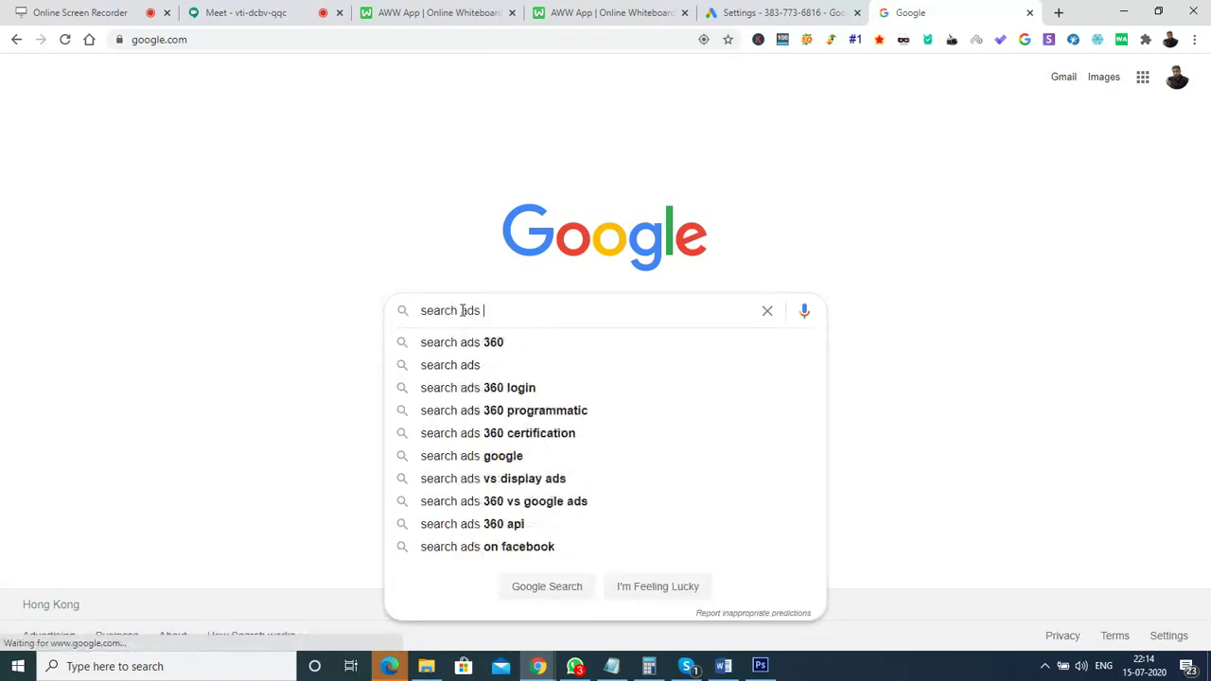
pyautogui.write('in displa')
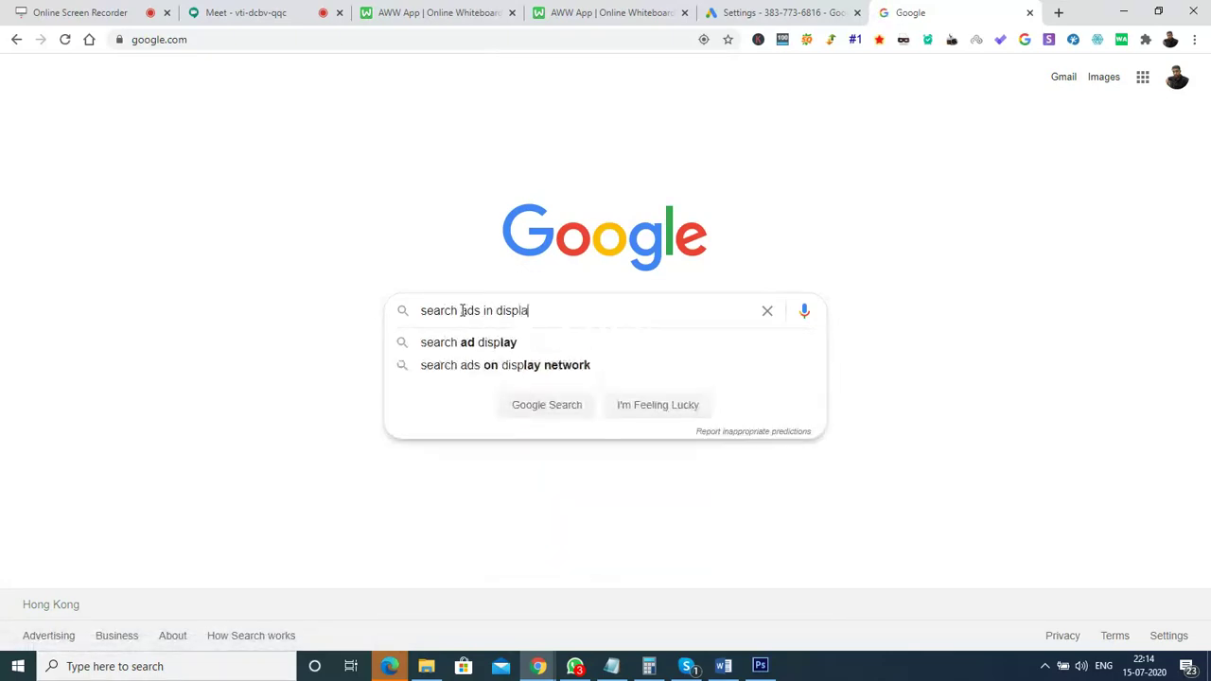
pyautogui.press('Down')
pyautogui.press('Down')
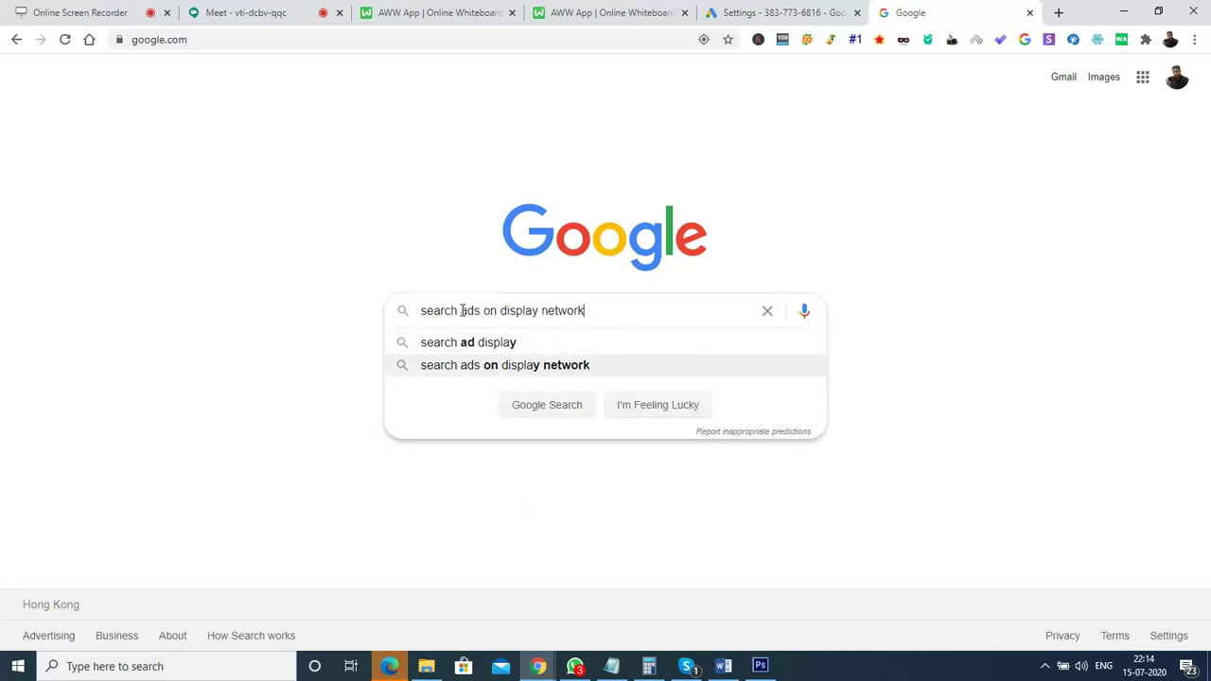
pyautogui.press('Return')
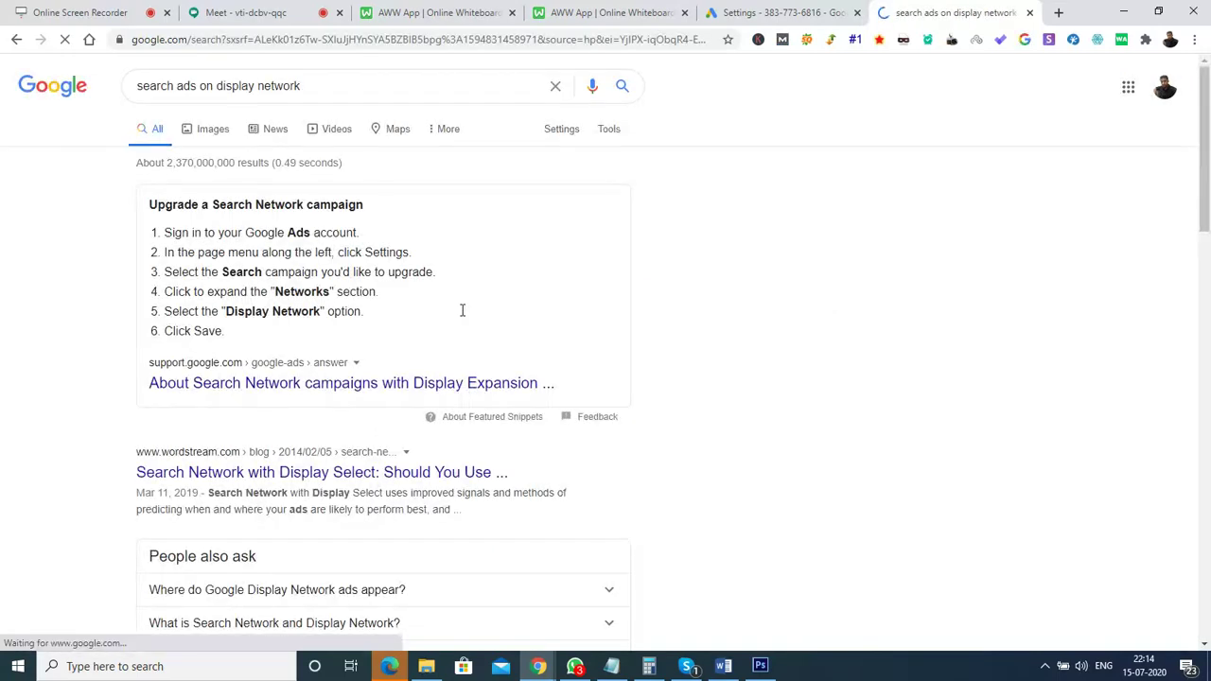
# - Show the image results and preview the Marketing91 "Facebook ads vs Google ads" picture marking Display Network ads
pyautogui.click(213, 134)
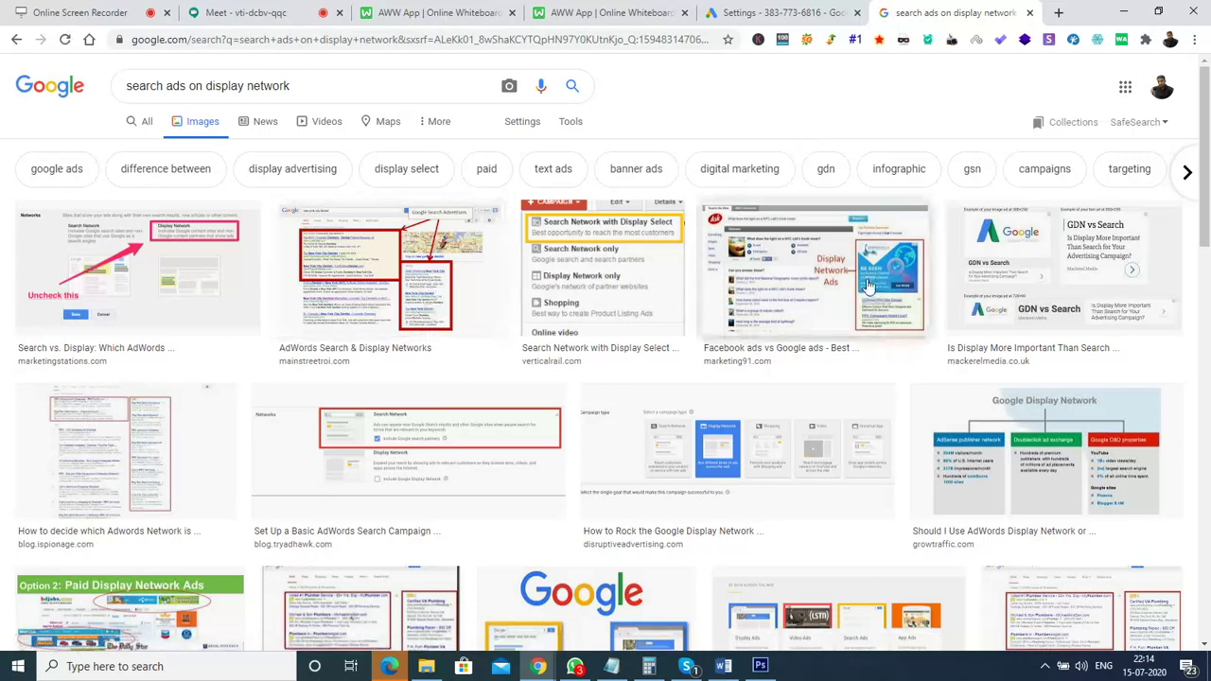
pyautogui.moveTo(1206, 163); pyautogui.dragTo(1208, 85)
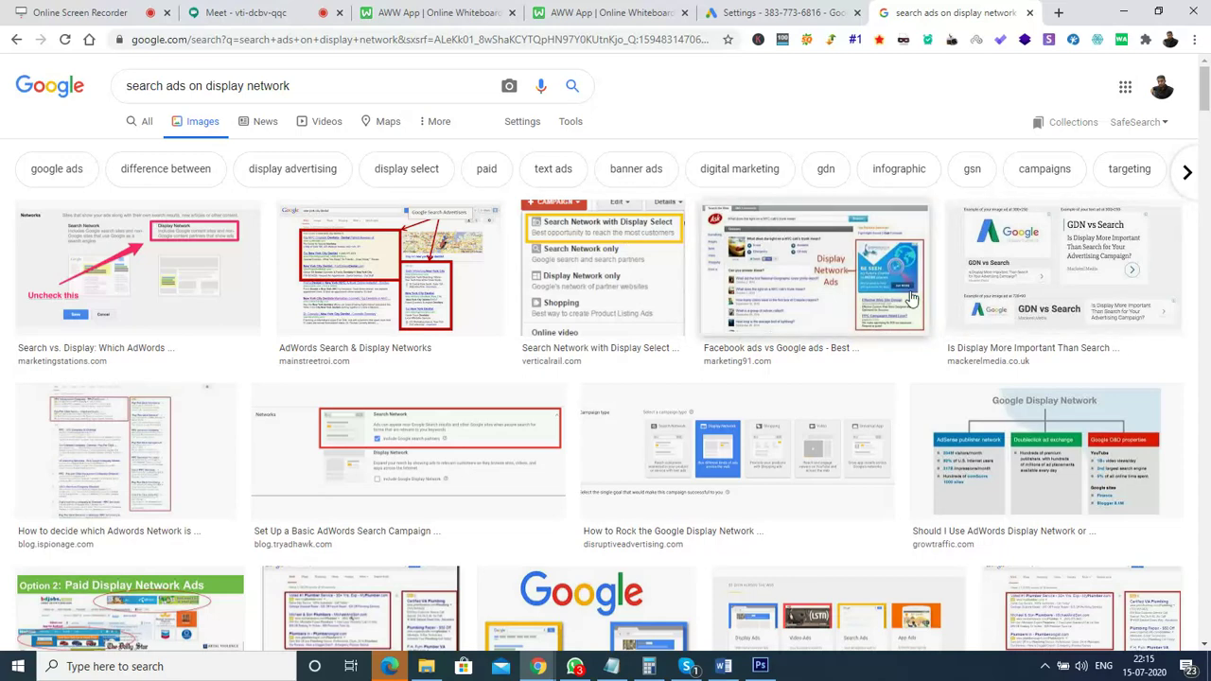
pyautogui.click(860, 293)
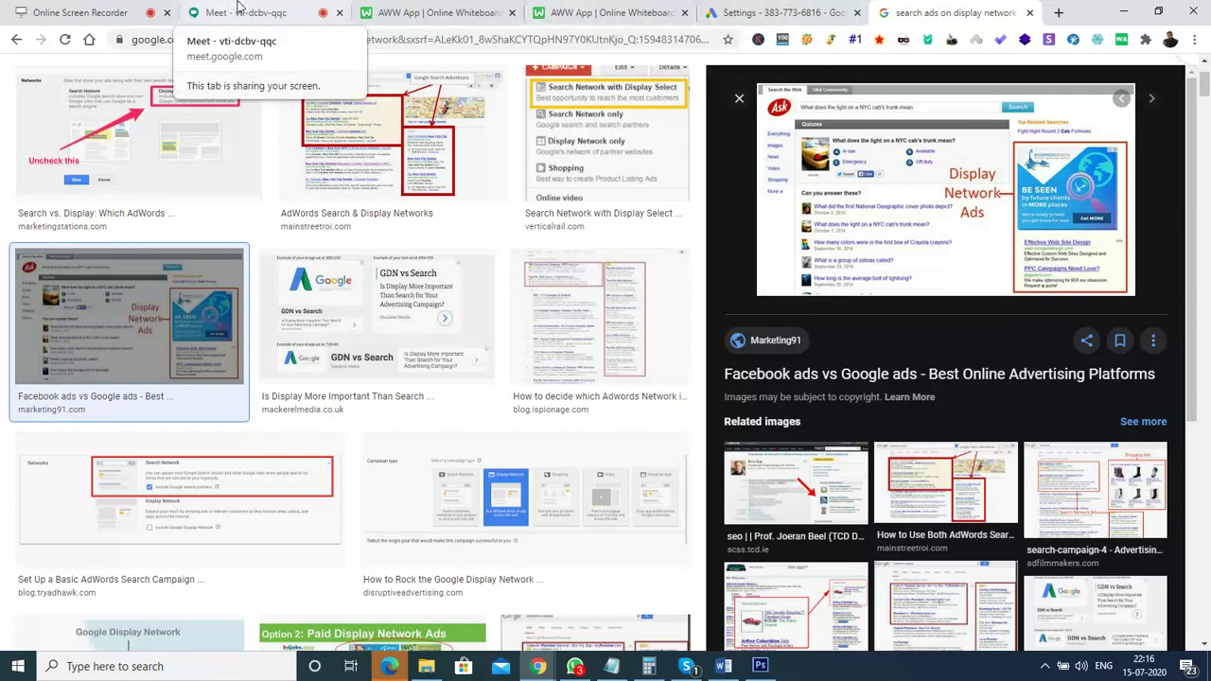
# - Return to the Google Ads campaign settings, close Networks without saving, and review the Locations and Languages settings
pyautogui.click(736, 13)
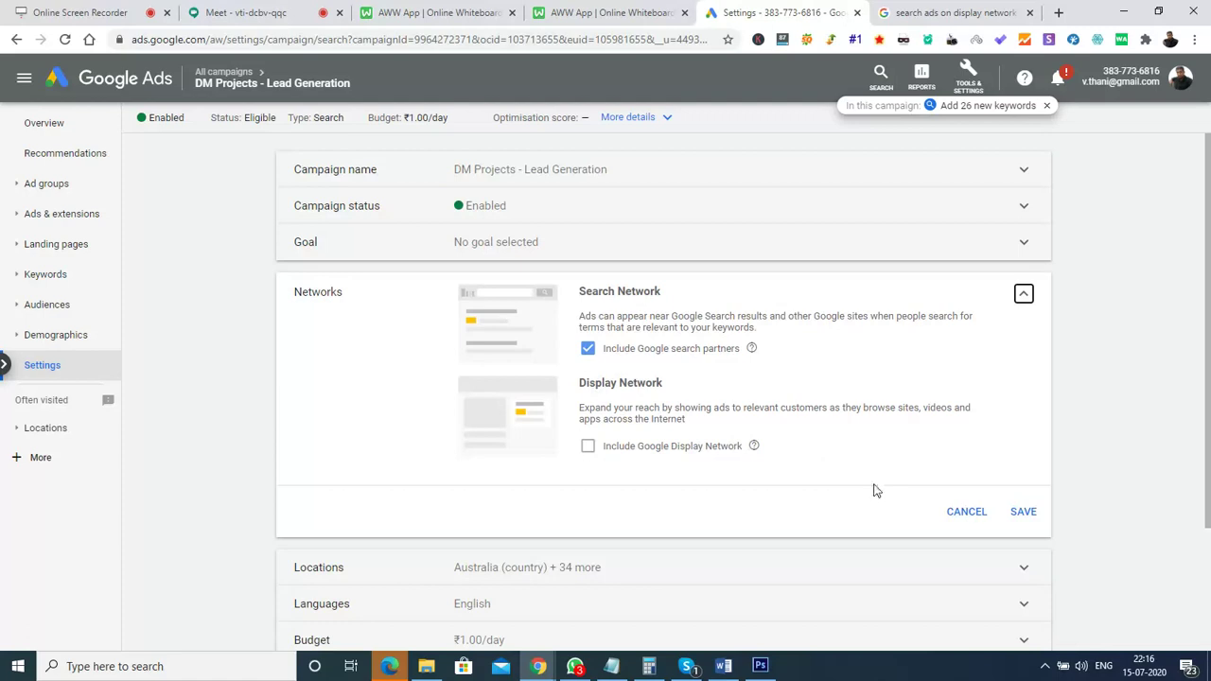
pyautogui.click(977, 520)
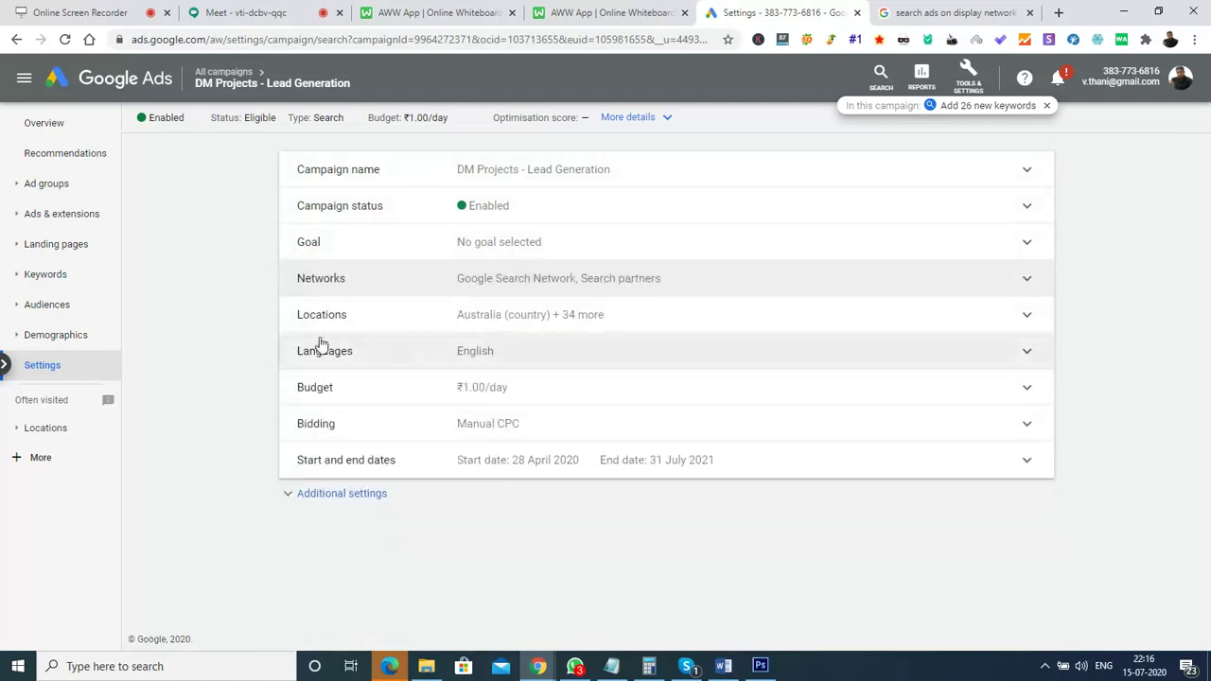
pyautogui.click(573, 322)
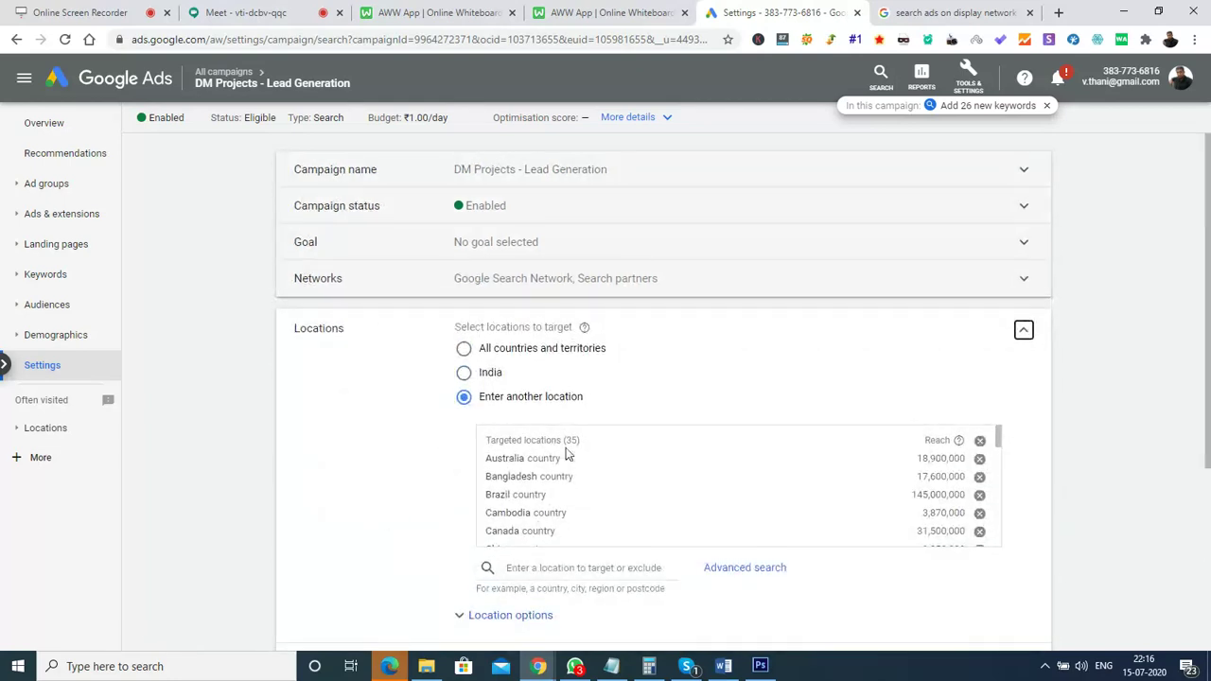
pyautogui.click(1025, 333)
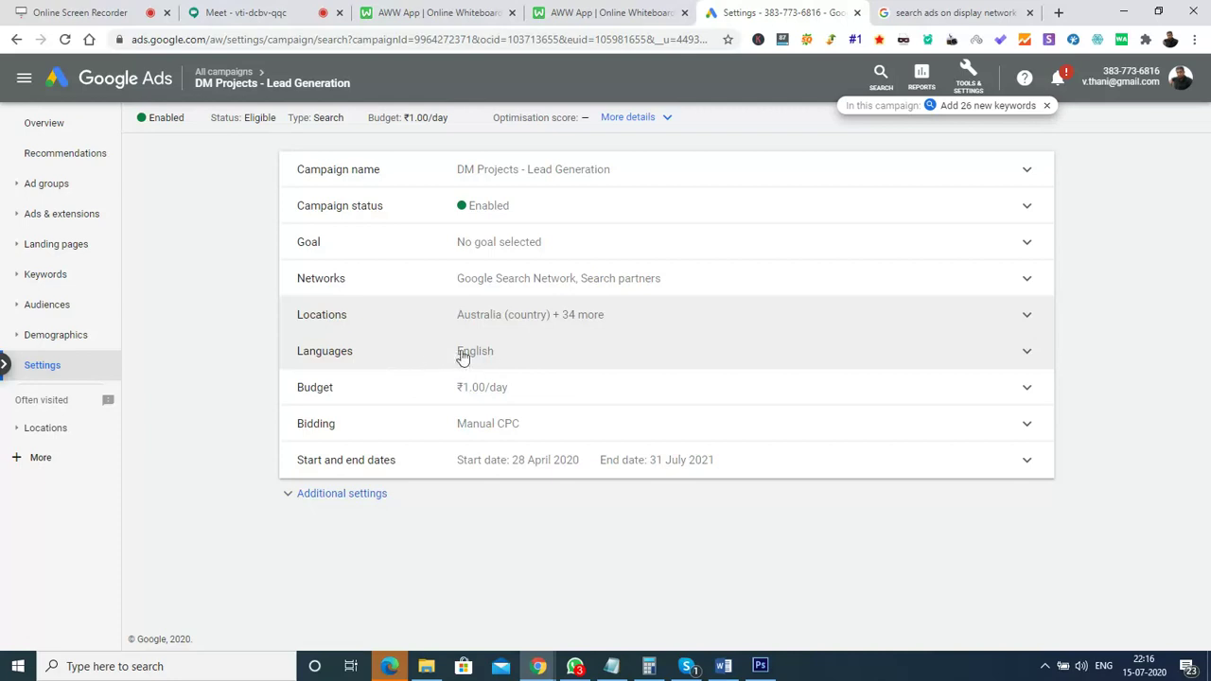
pyautogui.click(493, 356)
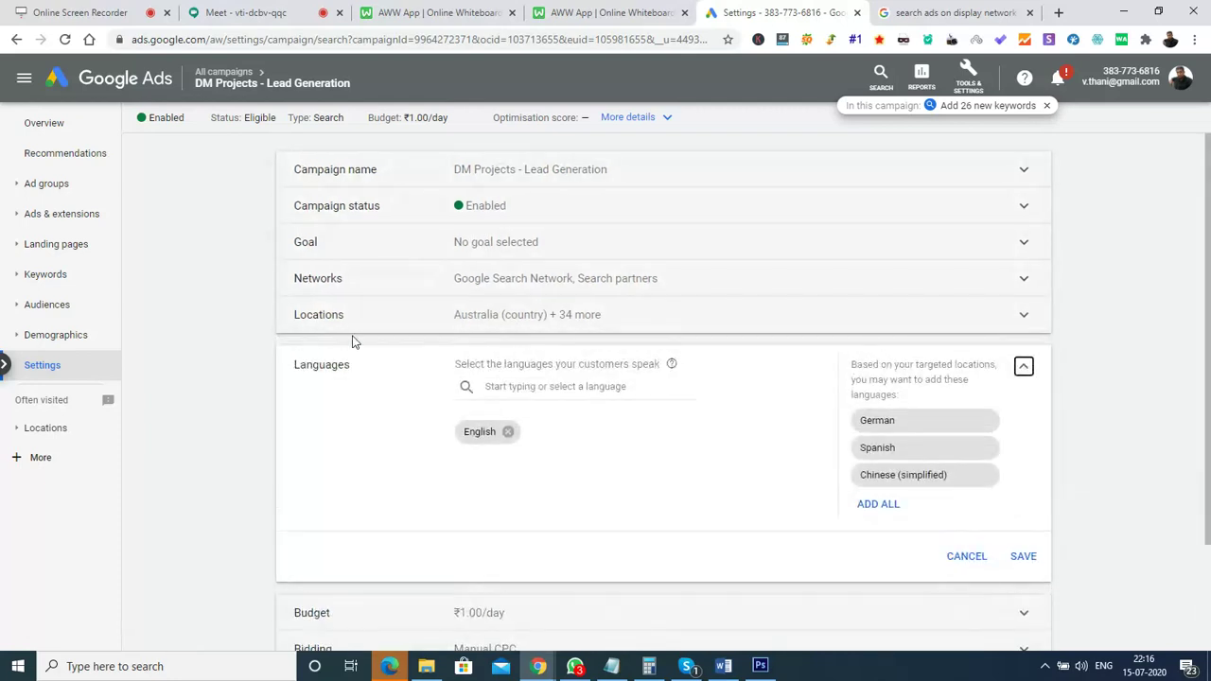
pyautogui.click(1022, 372)
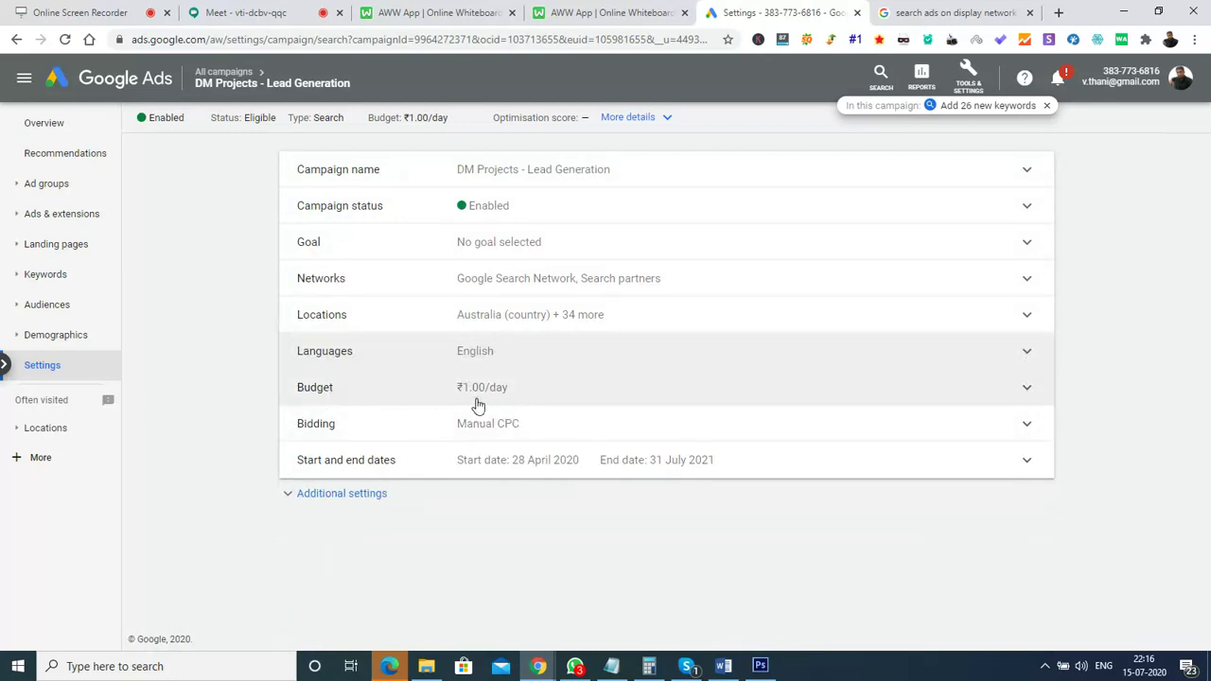
# - Review the available bid strategies in the campaign's Bidding settings and close them without changing Manual CPC
pyautogui.click(537, 430)
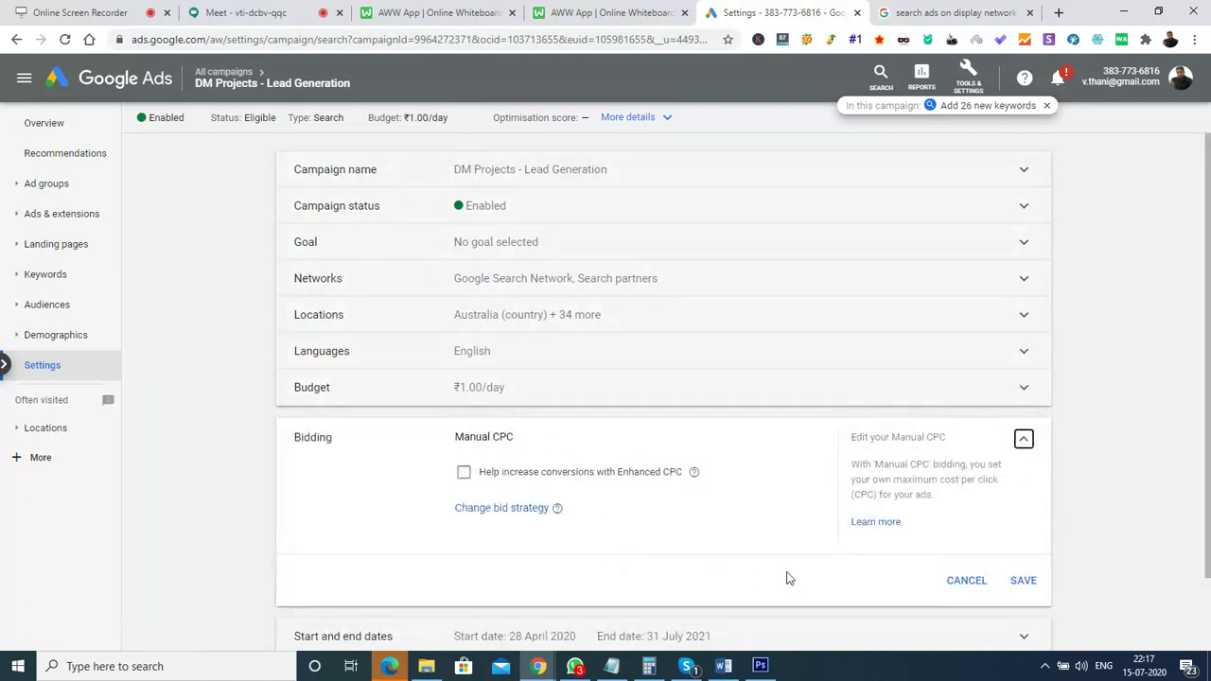
pyautogui.click(522, 515)
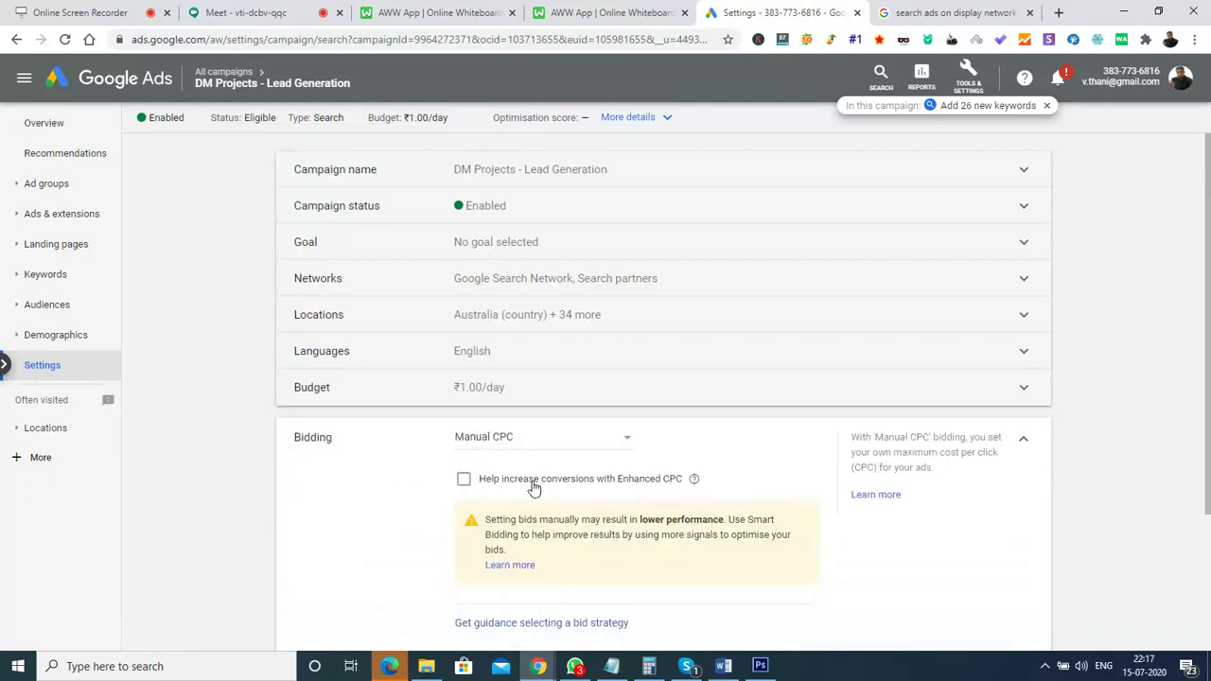
pyautogui.click(593, 450)
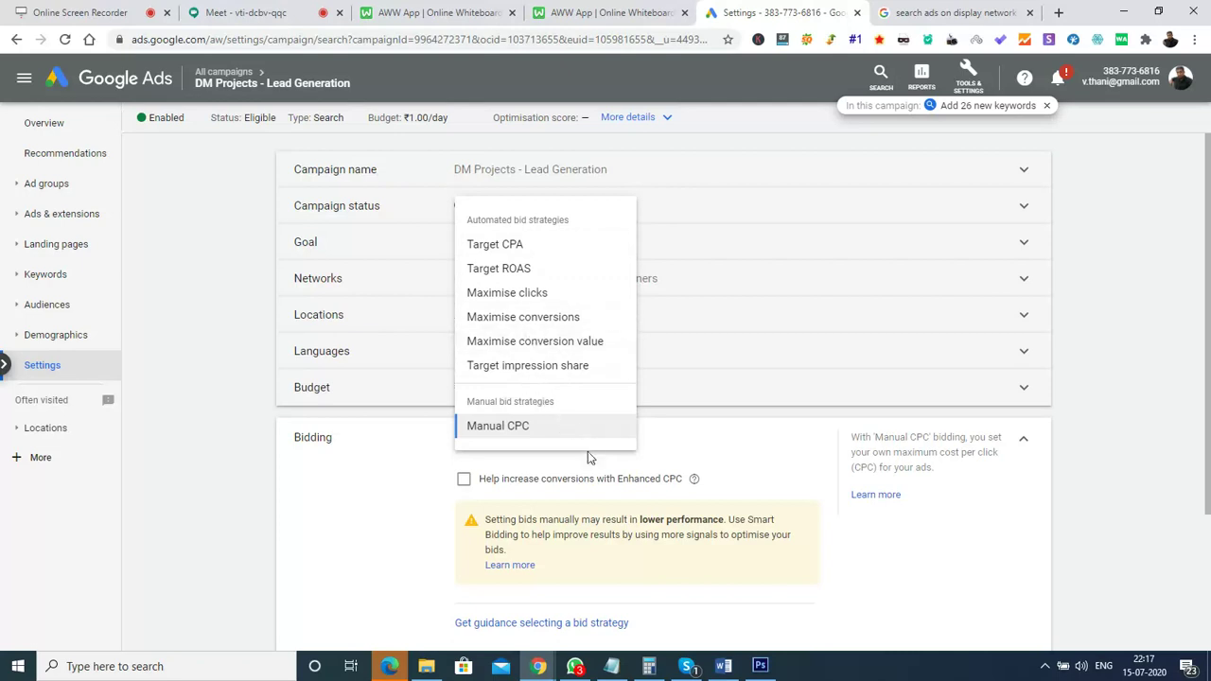
pyautogui.click(747, 471)
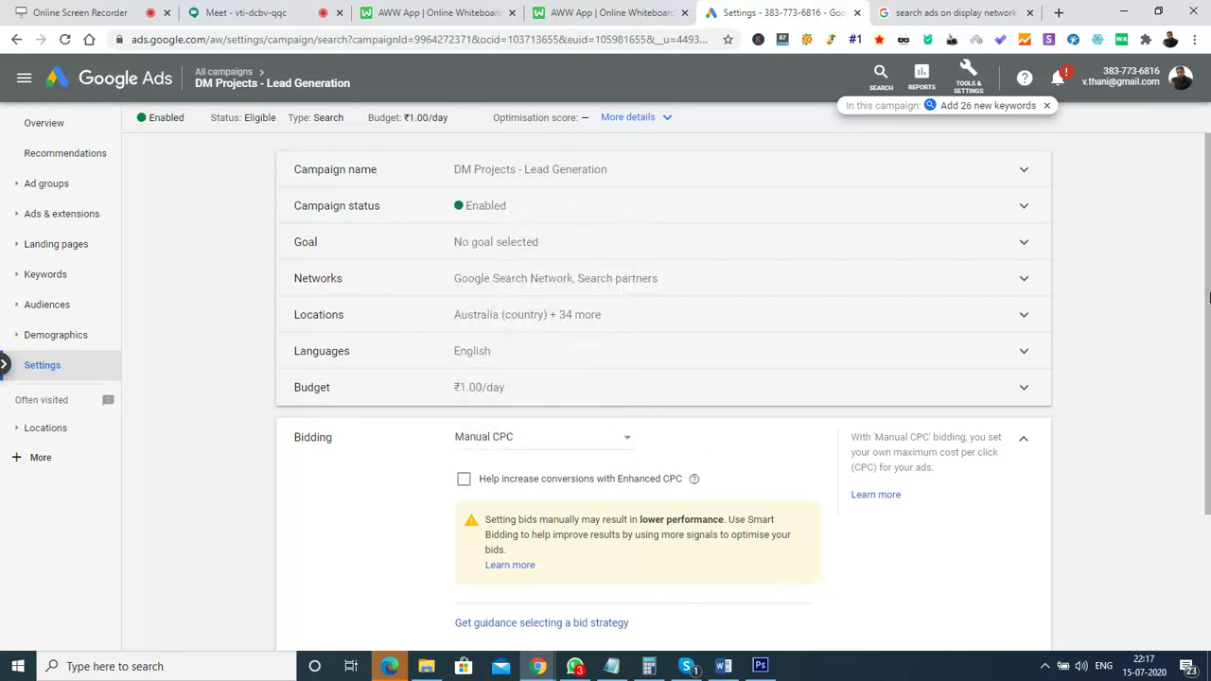
pyautogui.scroll(-2, 1203, 328)
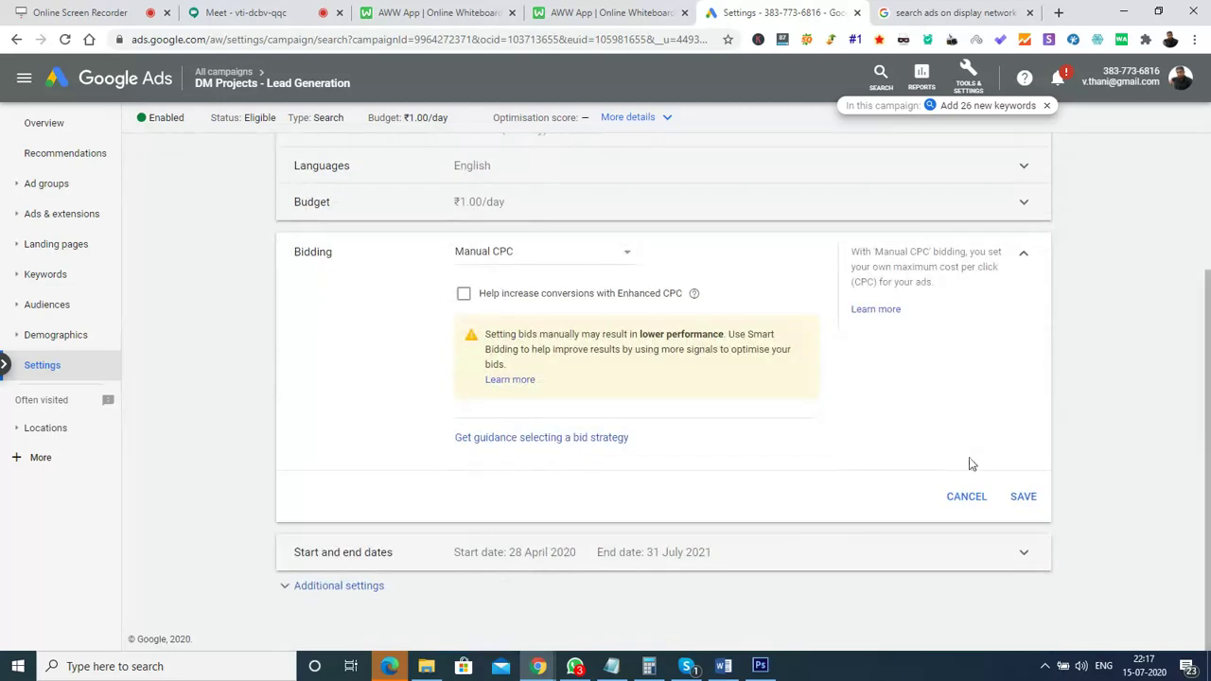
pyautogui.click(966, 497)
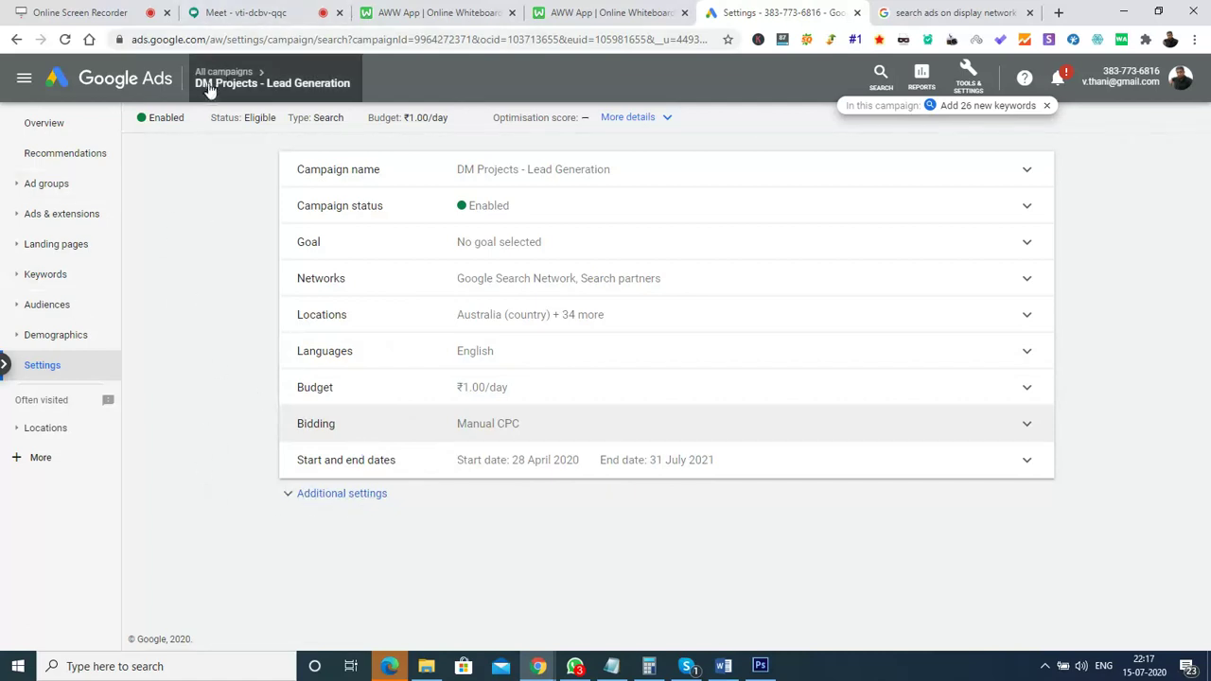
# - Open the "Digital marketing plan" ad group from the campaign's ad groups to show its search keywords
pyautogui.click(60, 195)
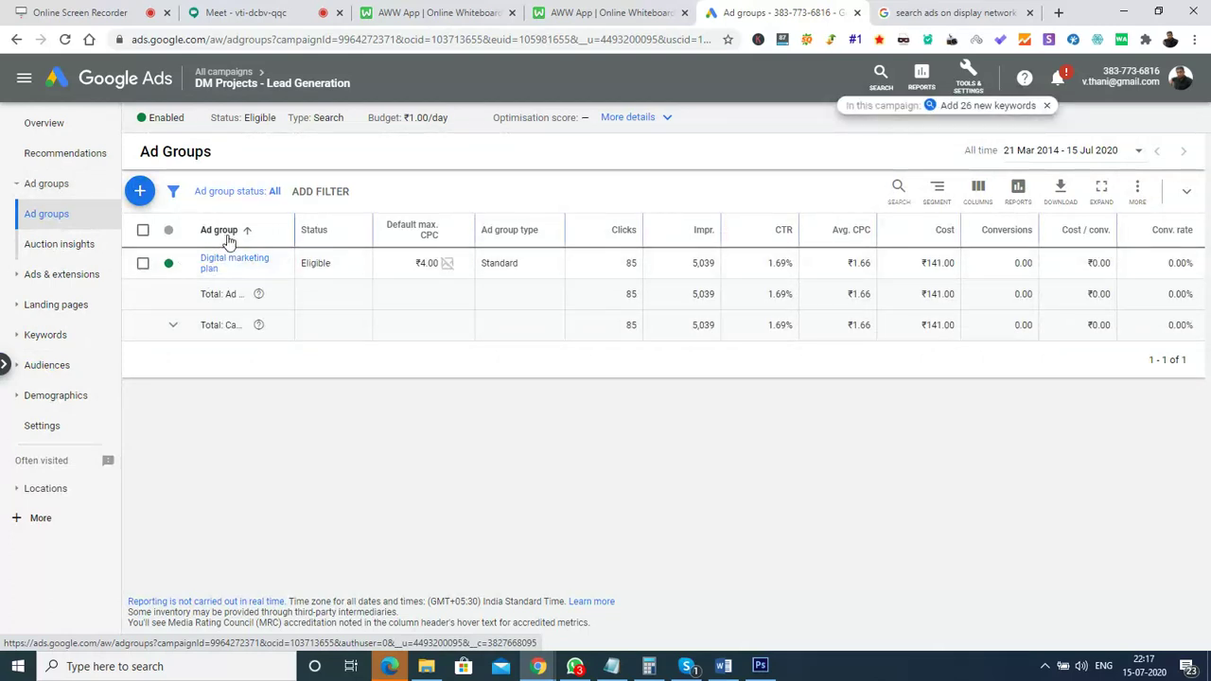
pyautogui.click(213, 267)
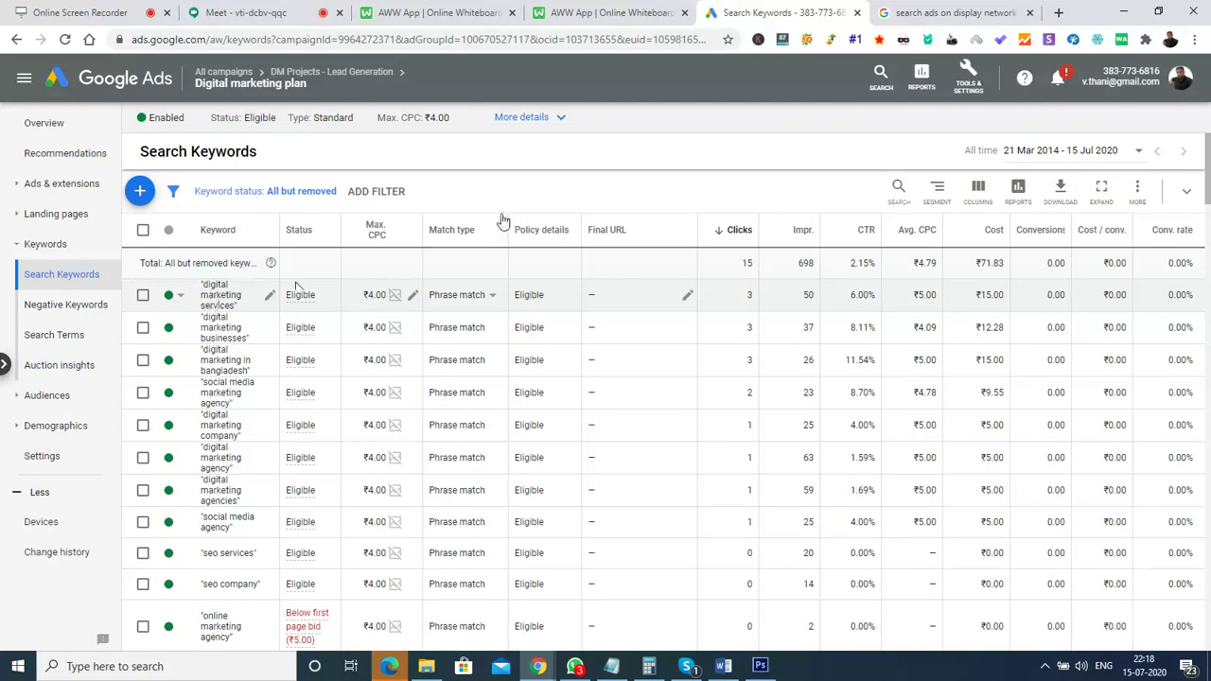
# - Try broad match and exact match on the "digital marketing services" keyword and set it back to phrase match
pyautogui.click(493, 301)
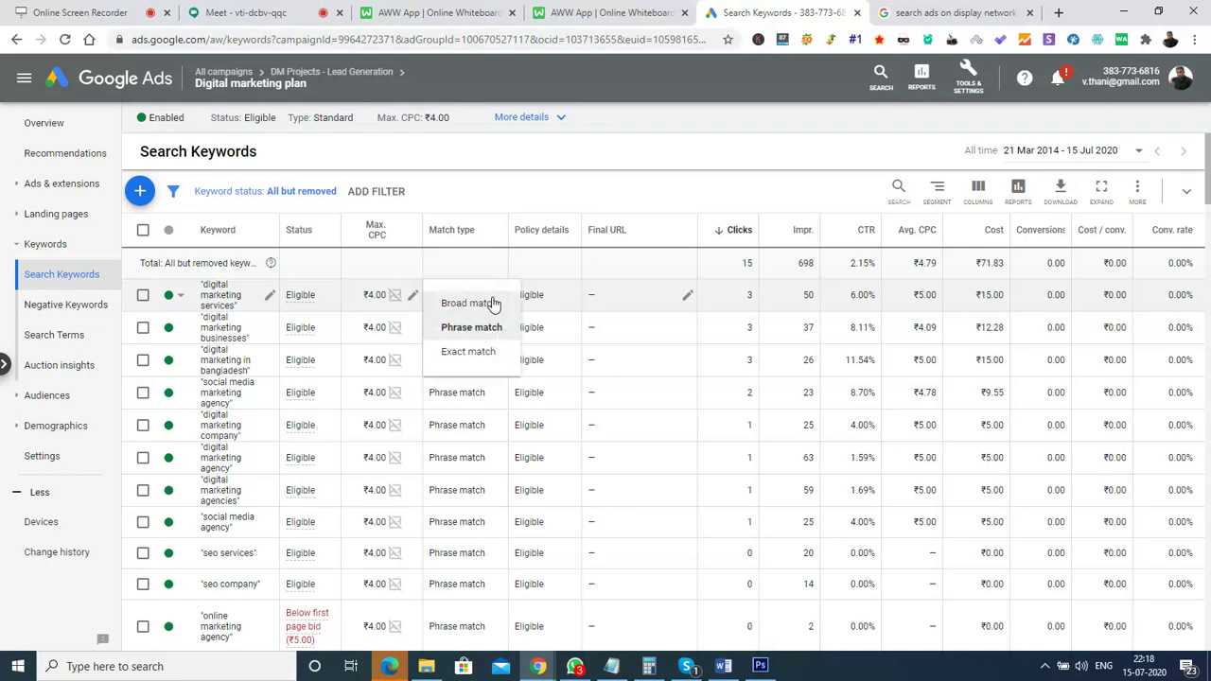
pyautogui.click(478, 305)
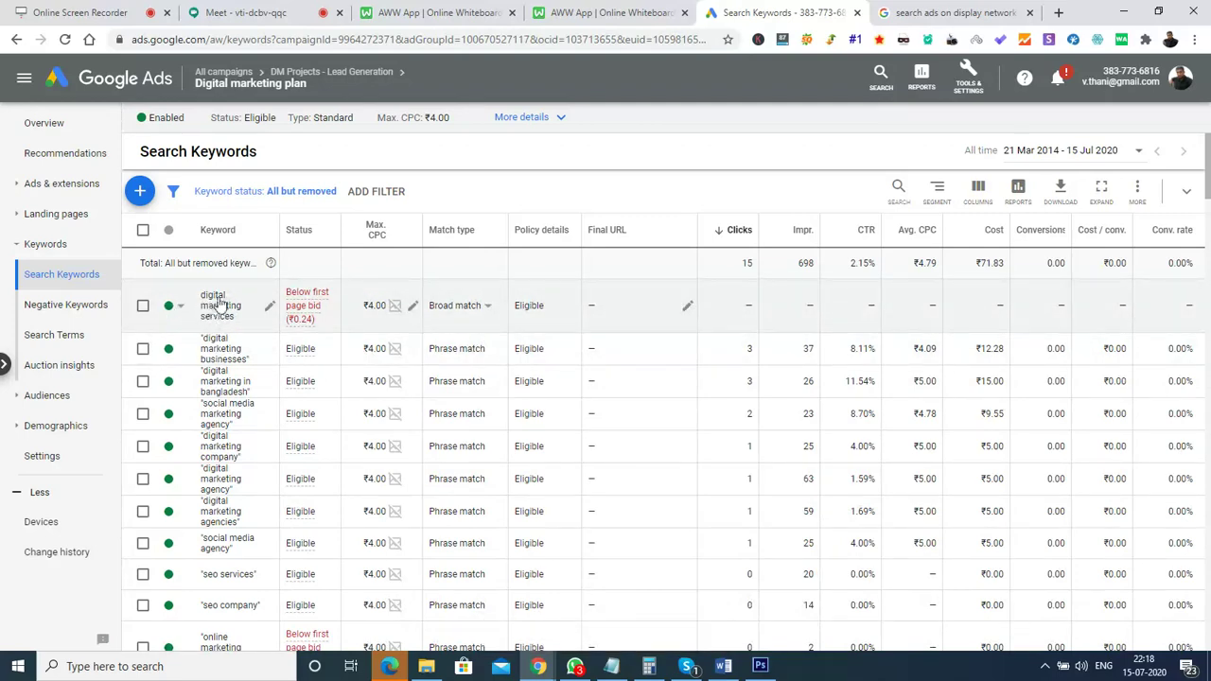
pyautogui.click(490, 308)
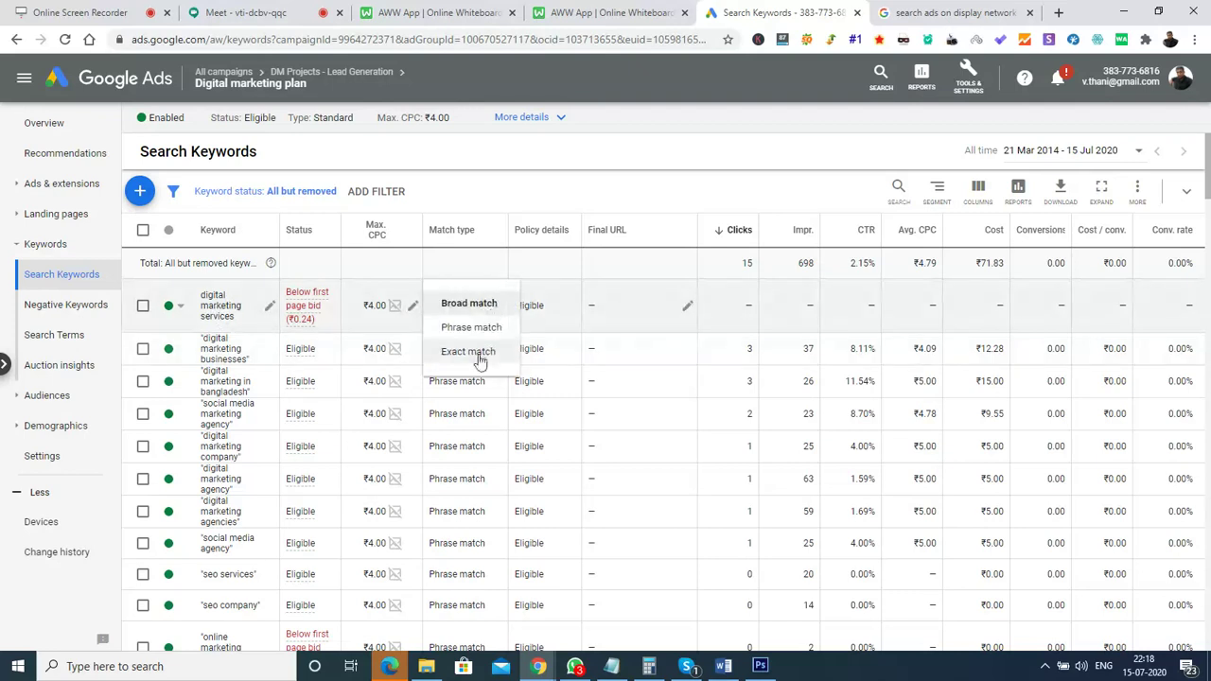
pyautogui.click(477, 352)
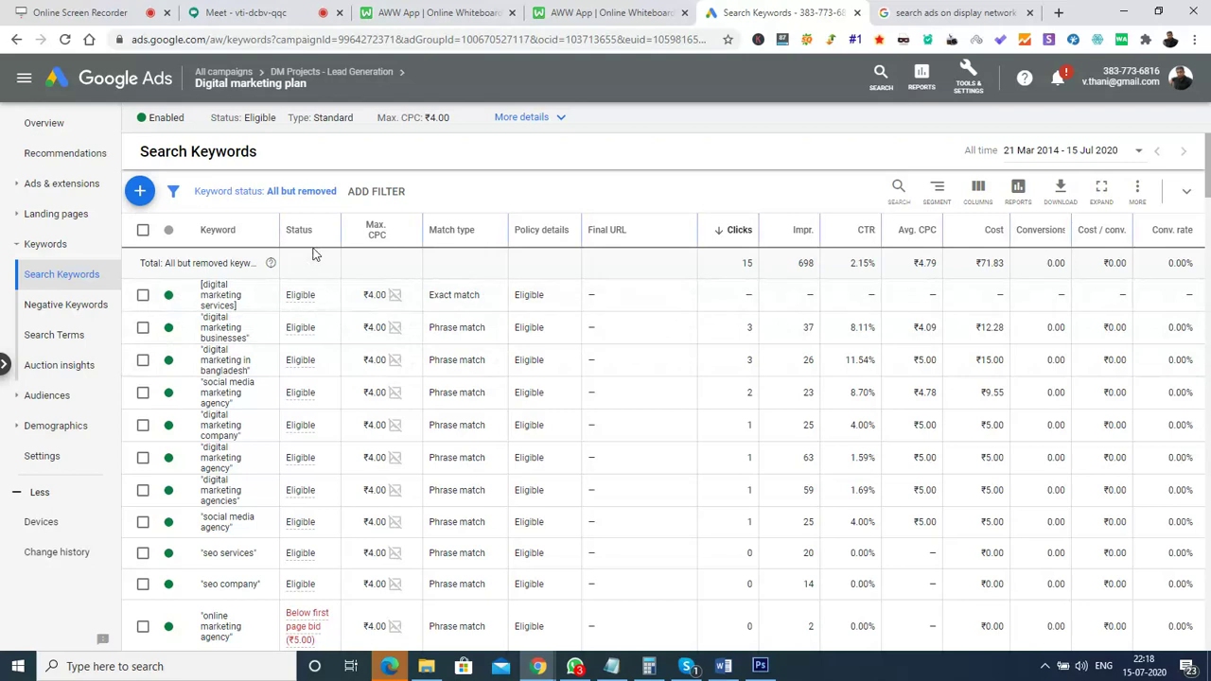
pyautogui.click(468, 299)
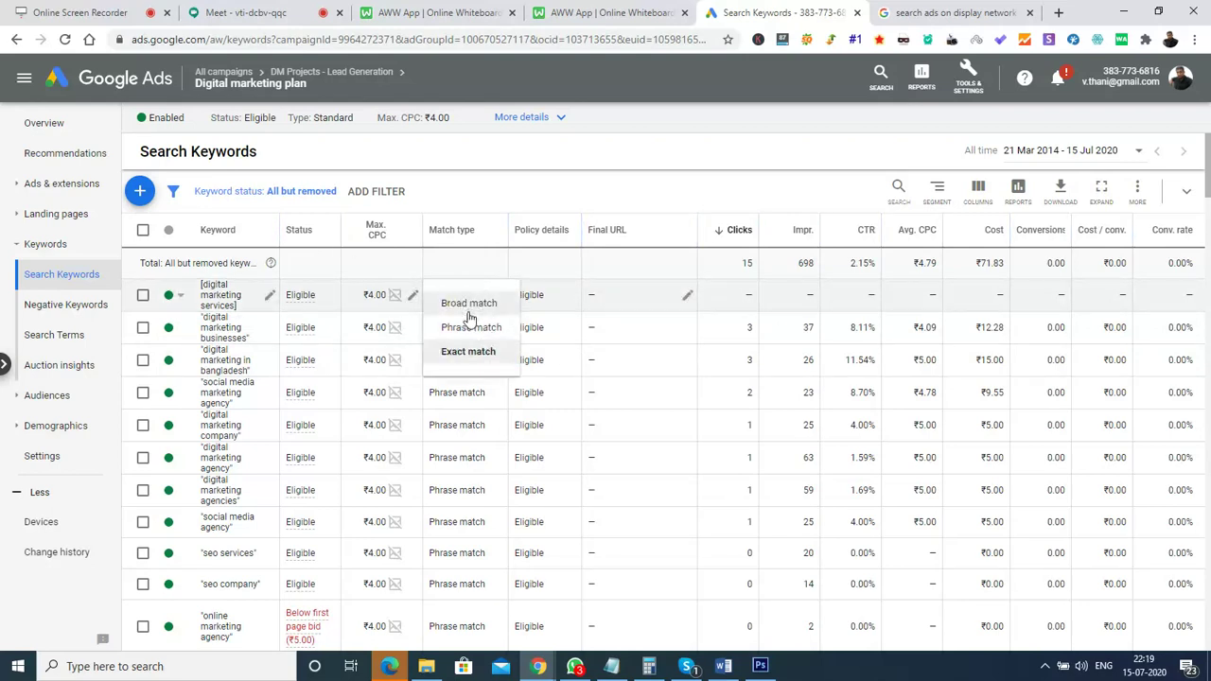
pyautogui.click(470, 328)
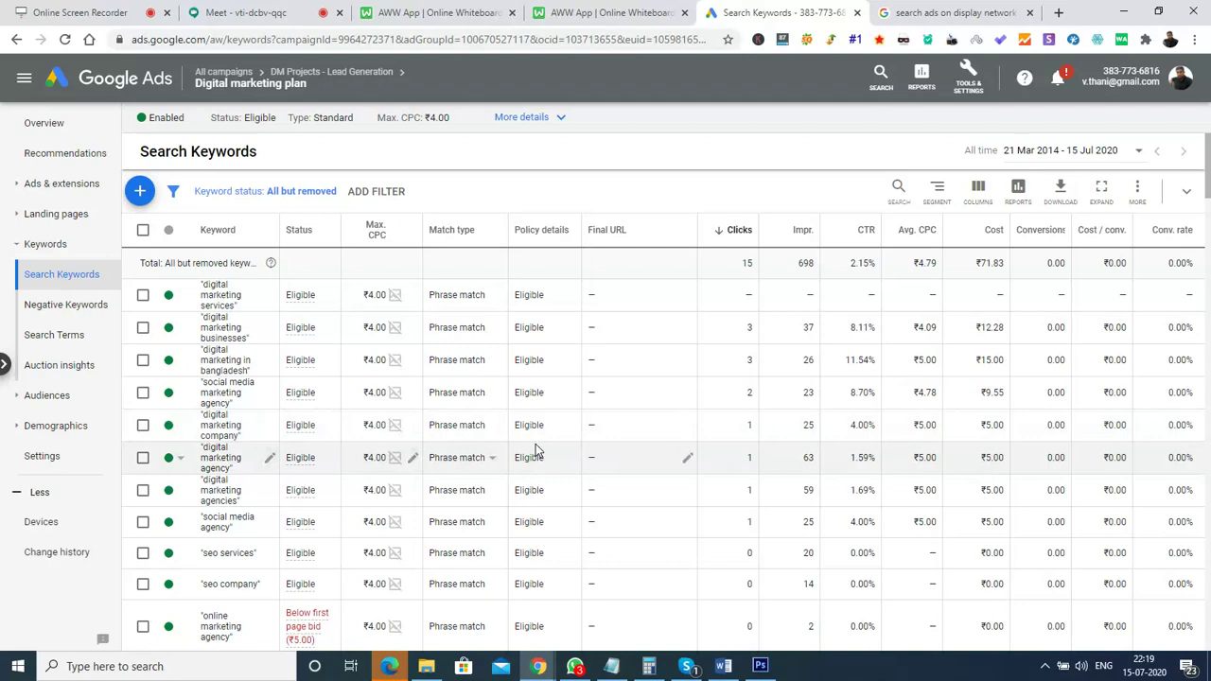
# - Look further down the ad group's keyword list and open the ad group's settings
pyautogui.moveTo(1207, 190); pyautogui.dragTo(1207, 346)
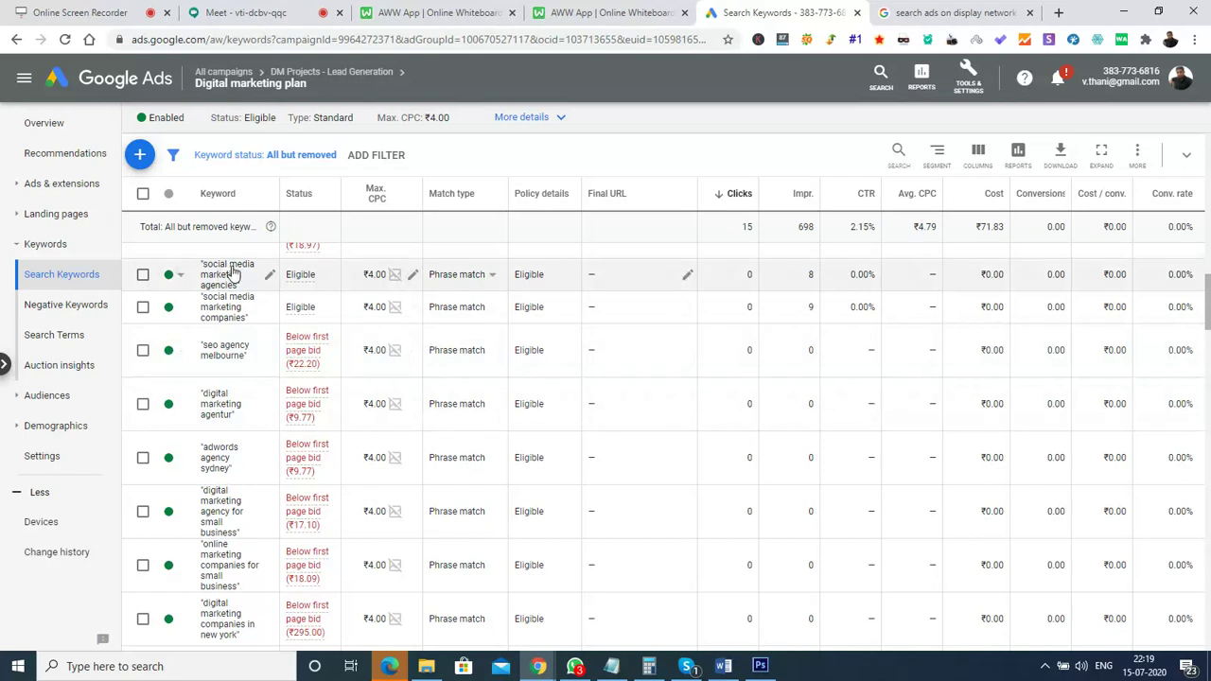
pyautogui.moveTo(226, 79)
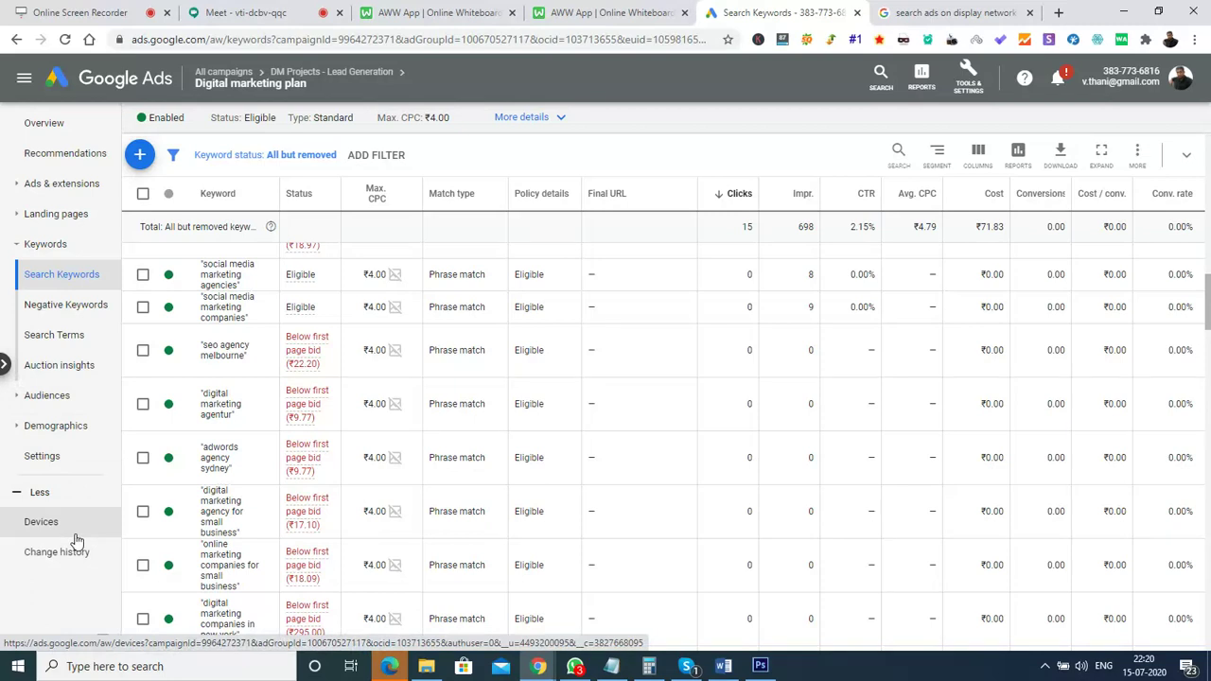
pyautogui.click(42, 458)
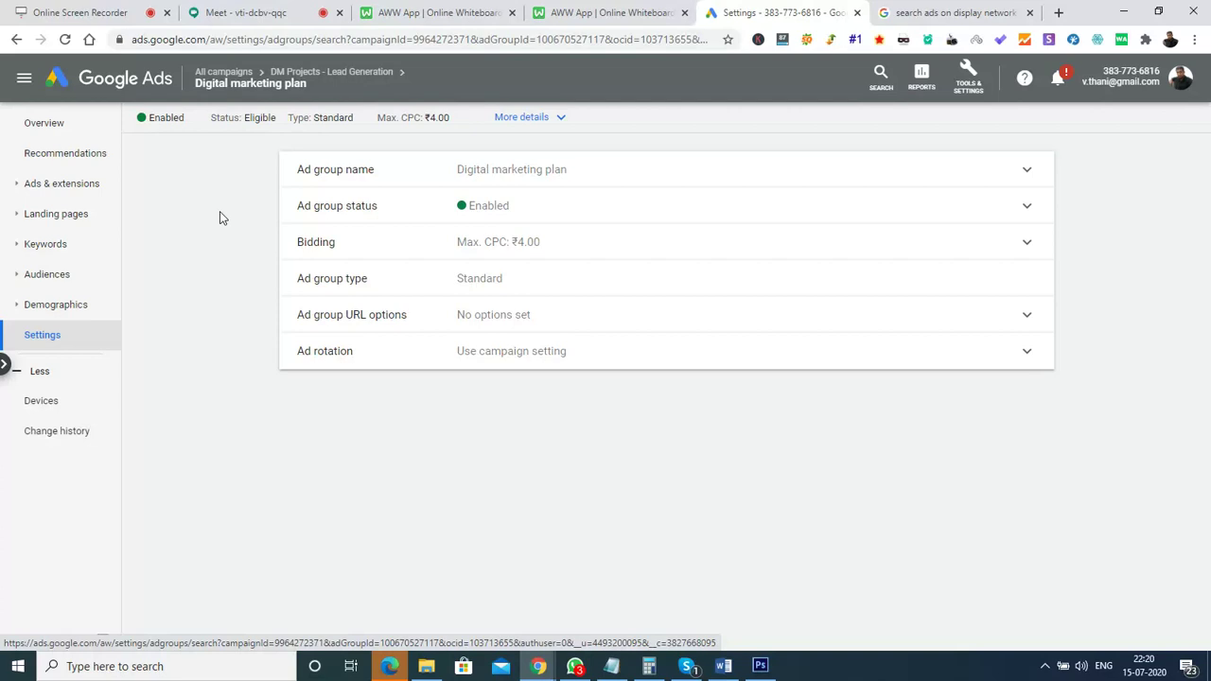
# - Check the Google Meet call, and return to the Google Ads ad group settings to view the Ad rotation options
pyautogui.click(217, 13)
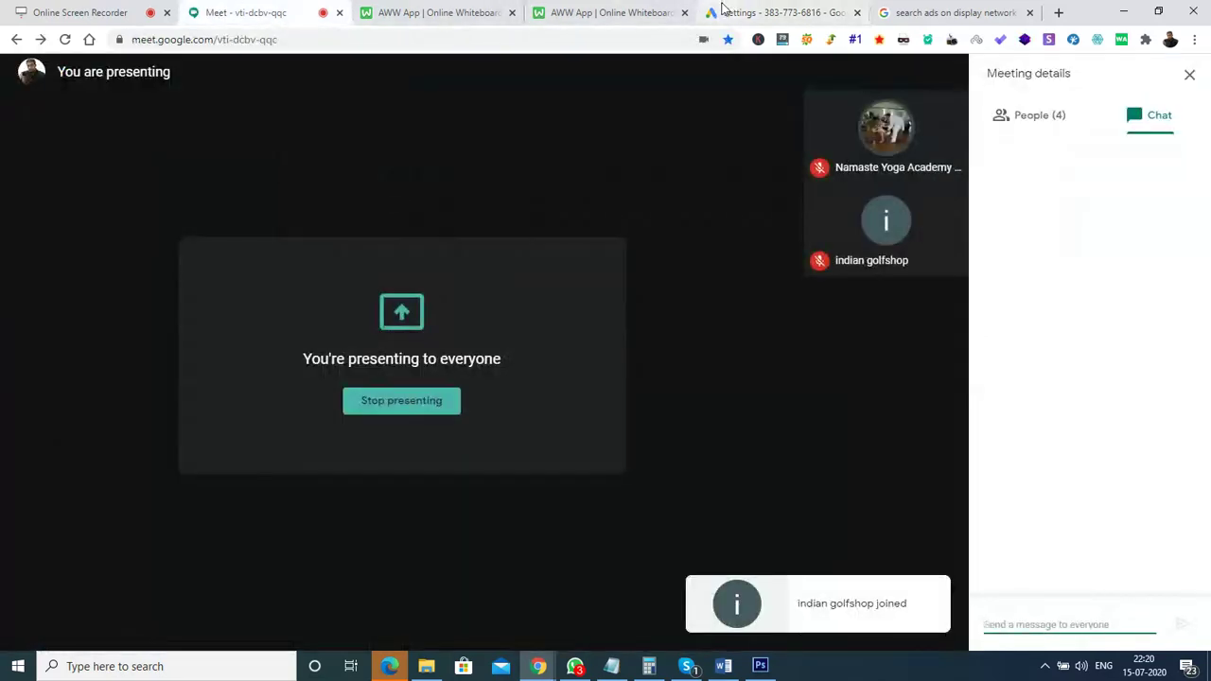
pyautogui.click(745, 13)
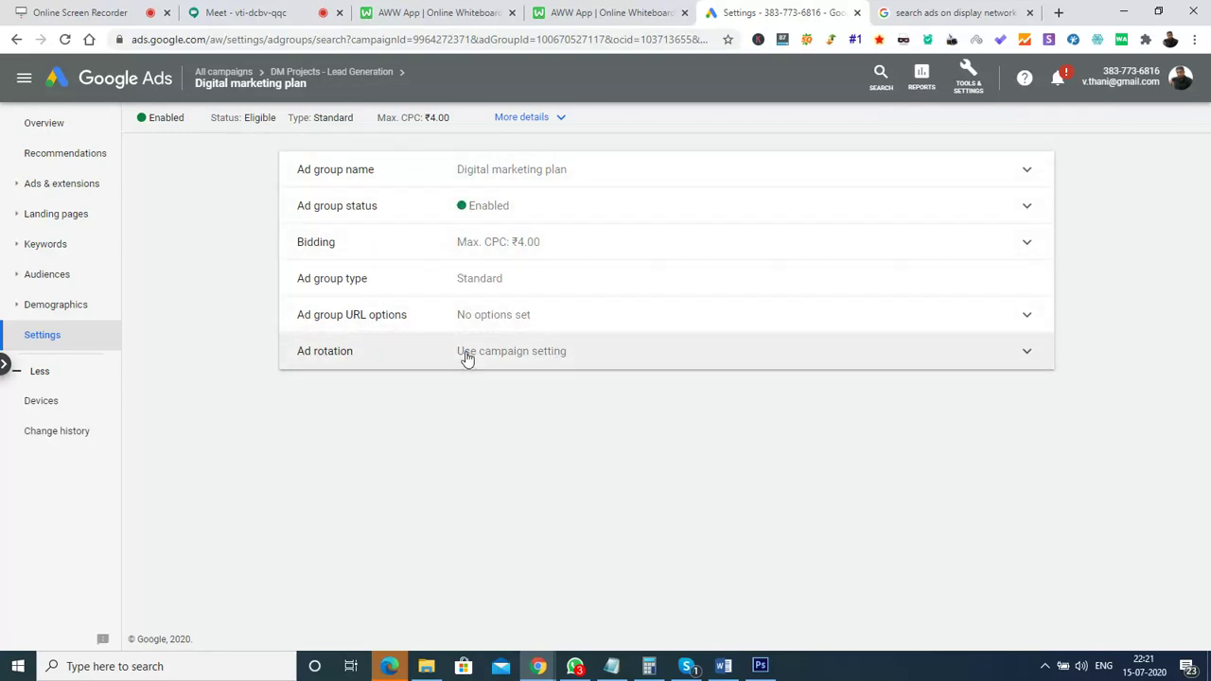
pyautogui.click(518, 353)
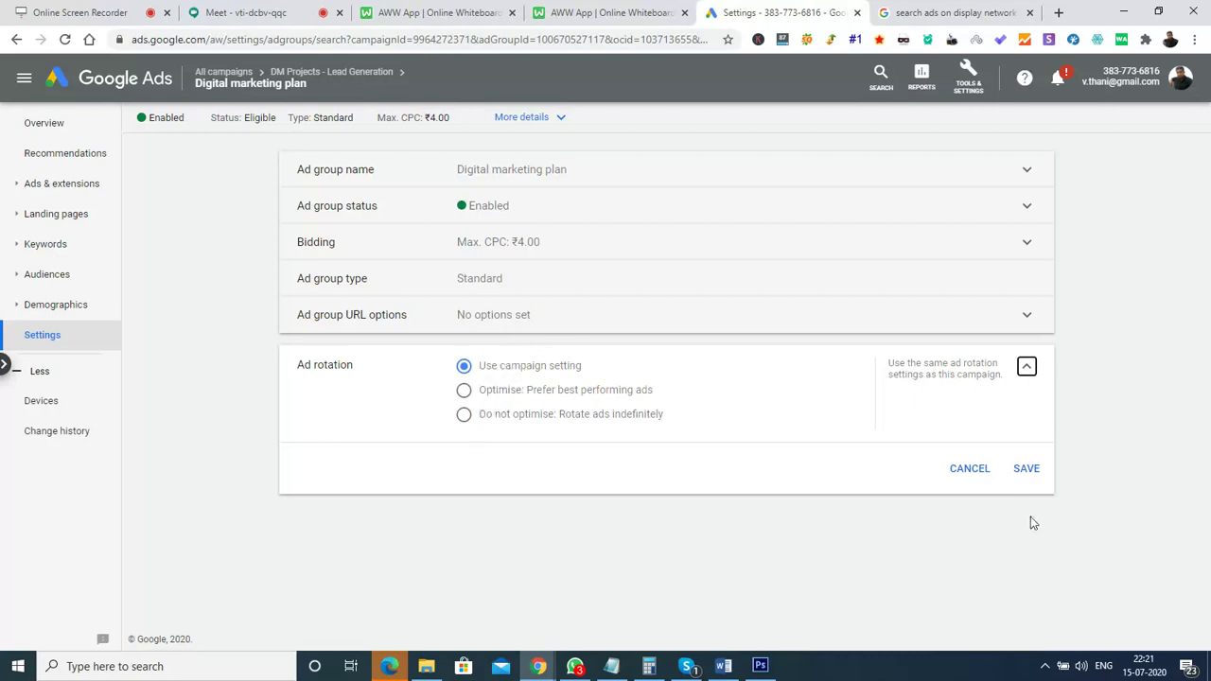
# - Close the Ad rotation options without saving and open the ad group's list of ads to review them
pyautogui.click(975, 478)
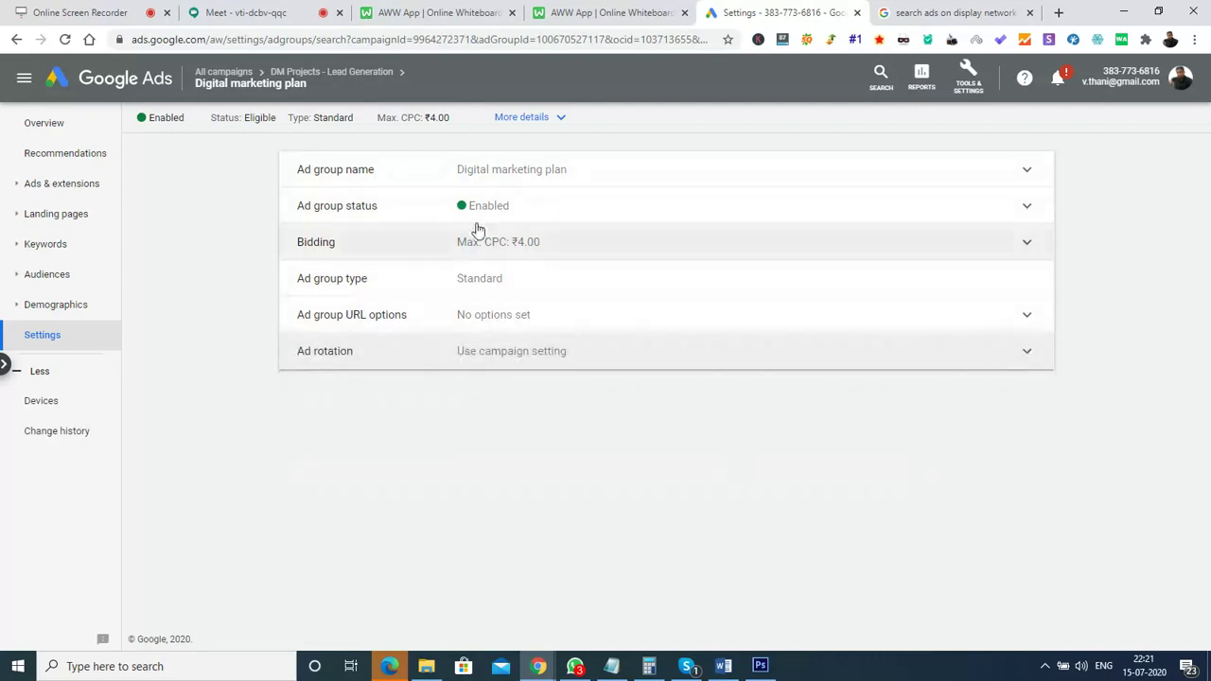
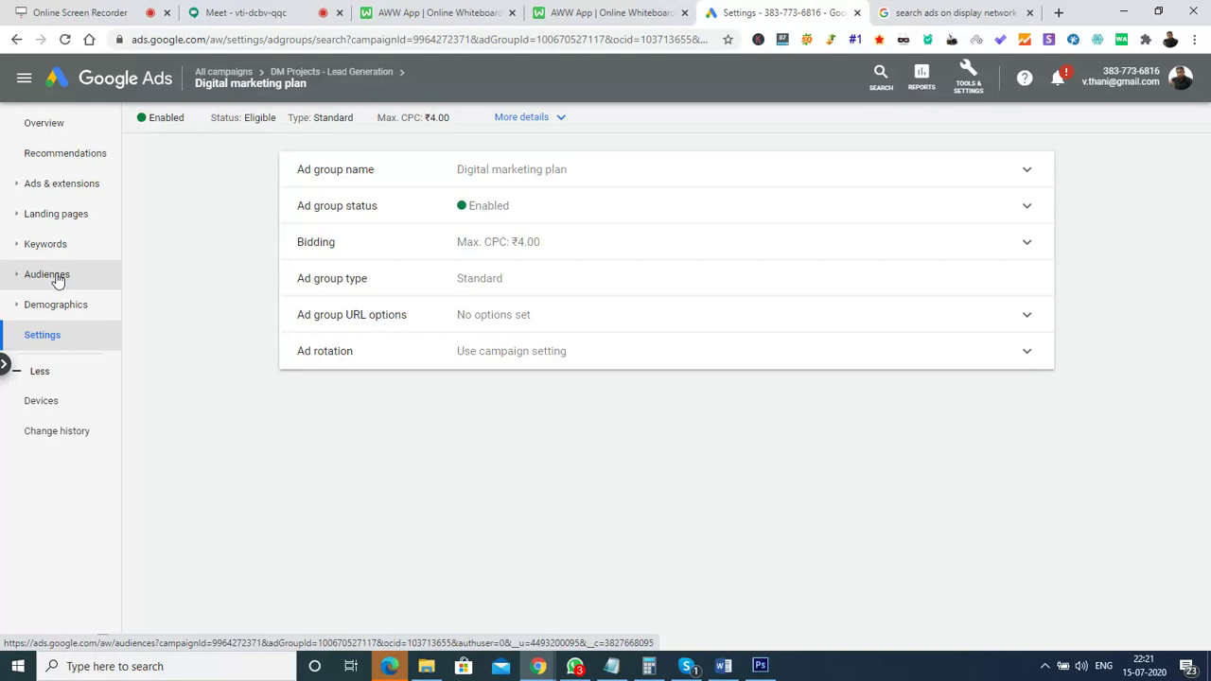
pyautogui.click(57, 185)
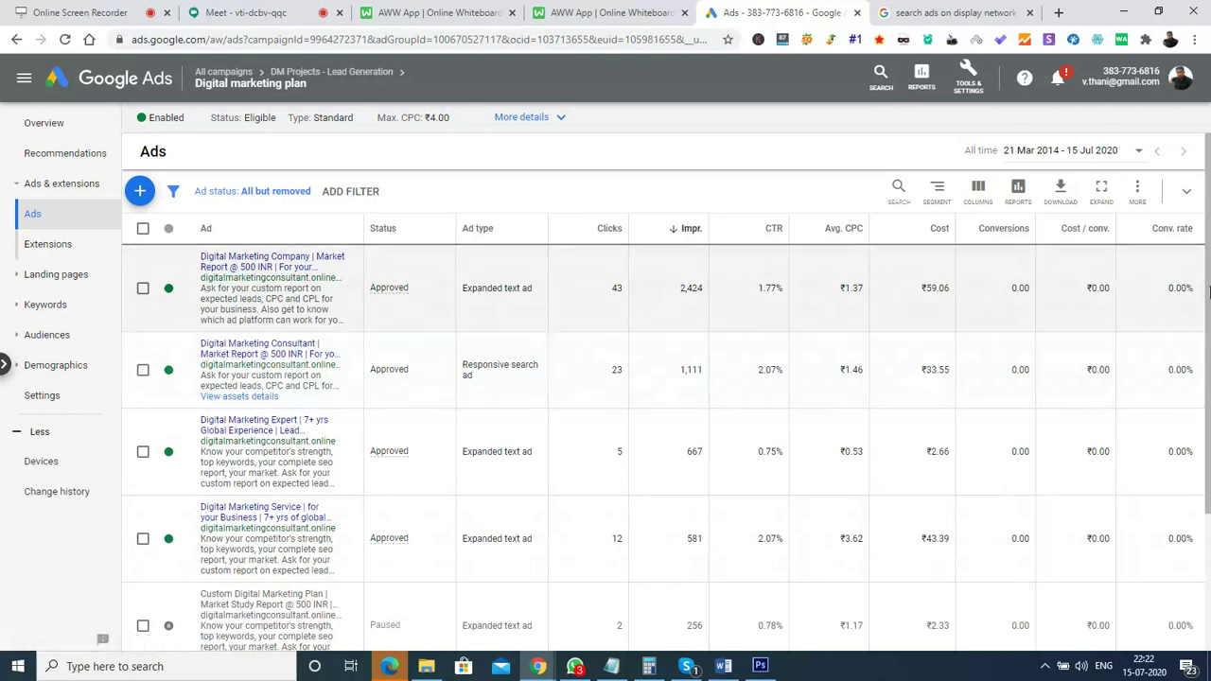
pyautogui.moveTo(1207, 301)
pyautogui.mouseDown()
pyautogui.moveTo(1207, 369)
pyautogui.moveTo(1207, 299)
pyautogui.mouseUp()
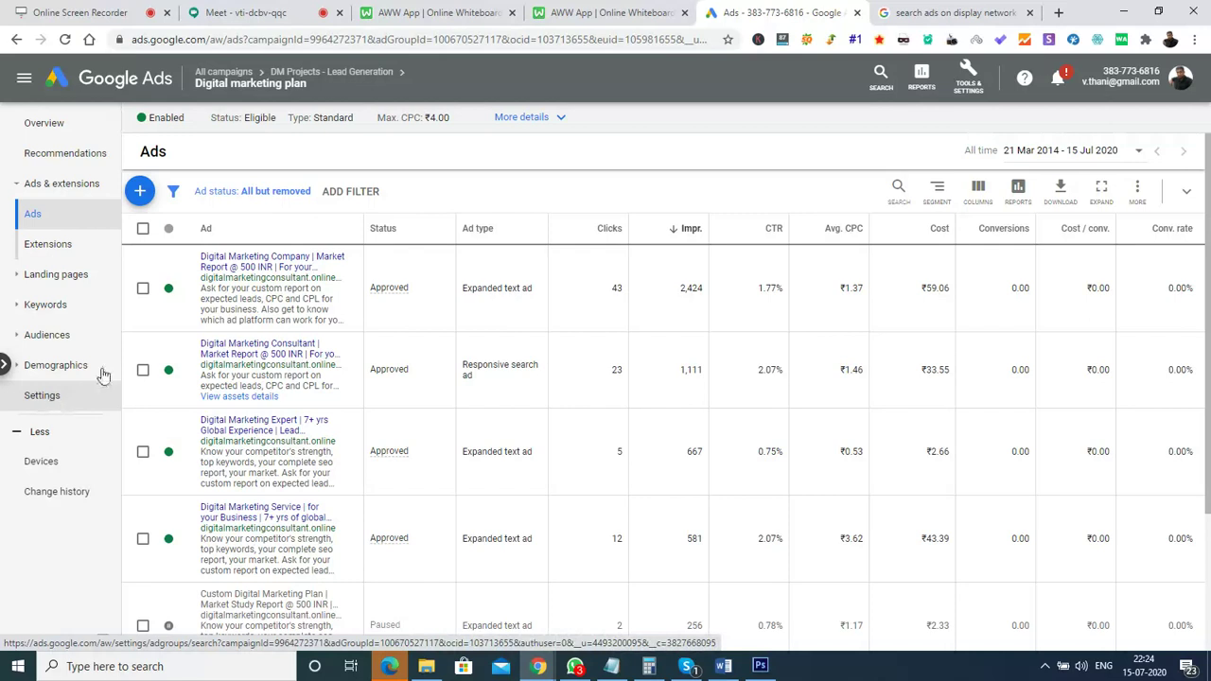
# - Open the ad group's extensions and review the sitelink, callout, structured snippet, call and location extensions
pyautogui.moveTo(248, 92)
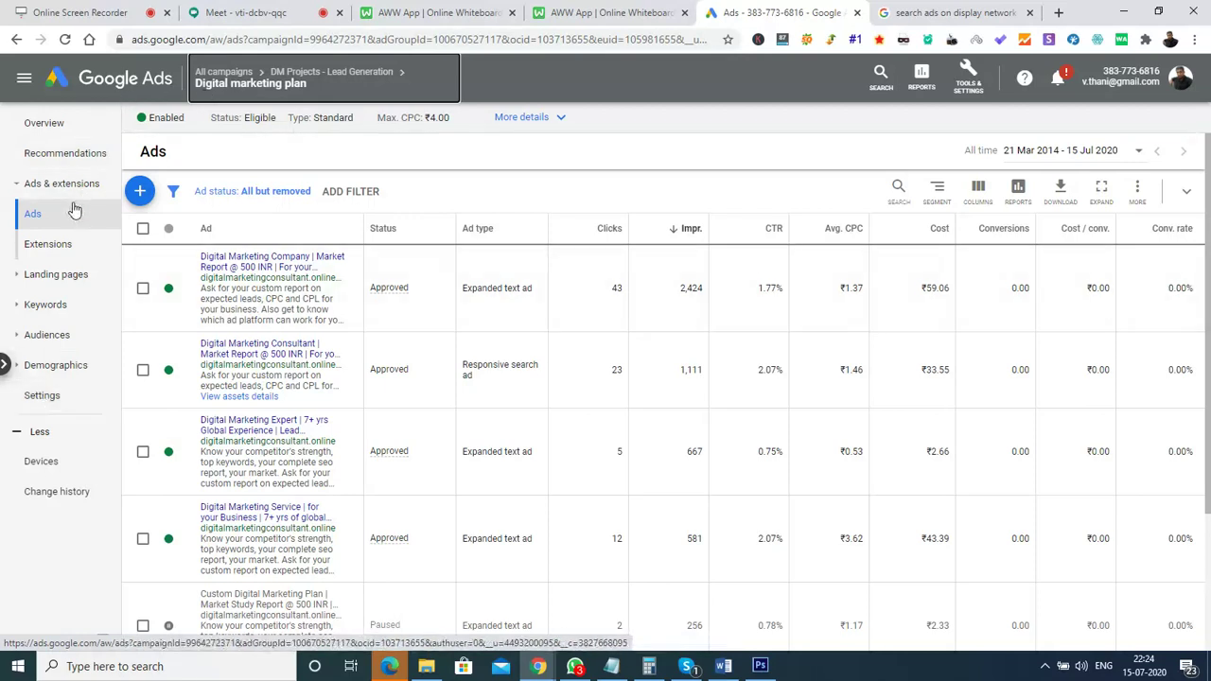
pyautogui.click(55, 248)
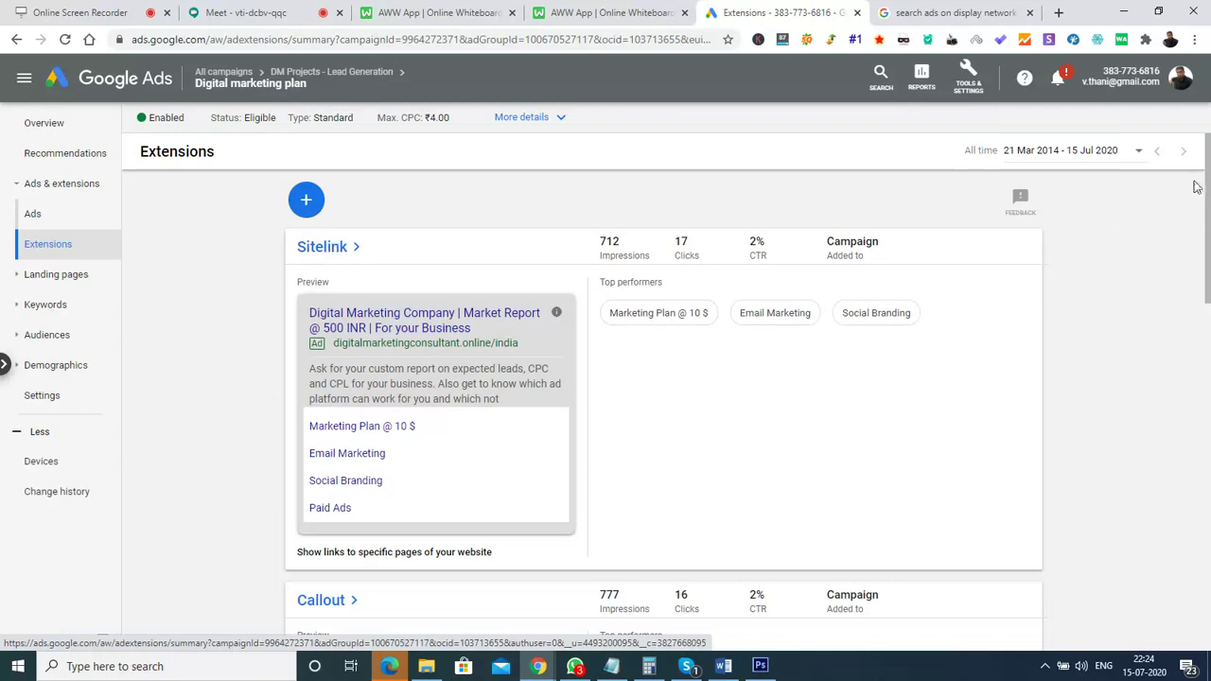
pyautogui.moveTo(1207, 187); pyautogui.dragTo(1209, 289)
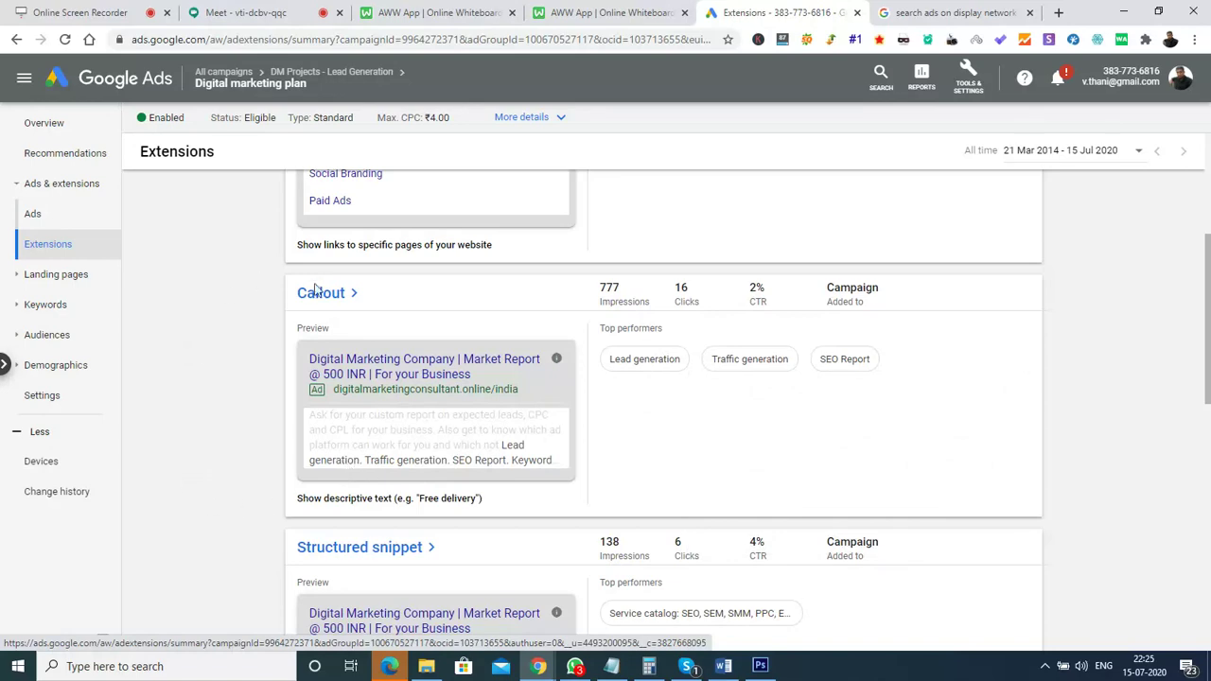
pyautogui.moveTo(1208, 371); pyautogui.dragTo(1208, 478)
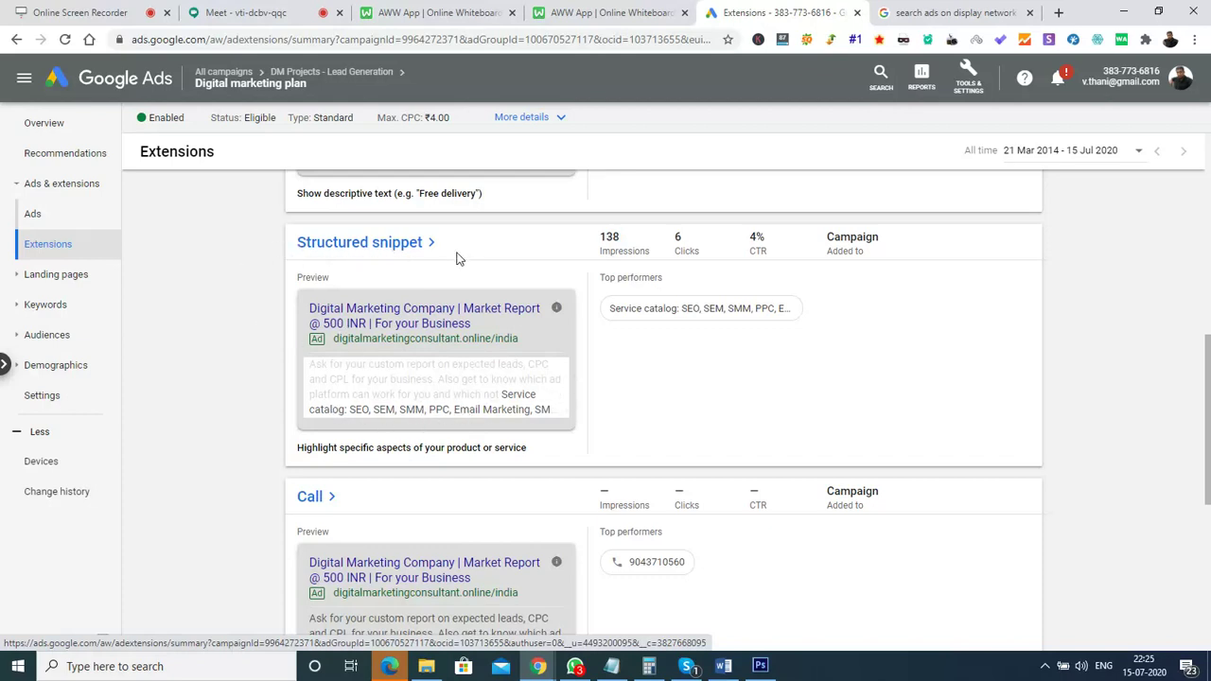
pyautogui.scroll(-3, 1208, 419)
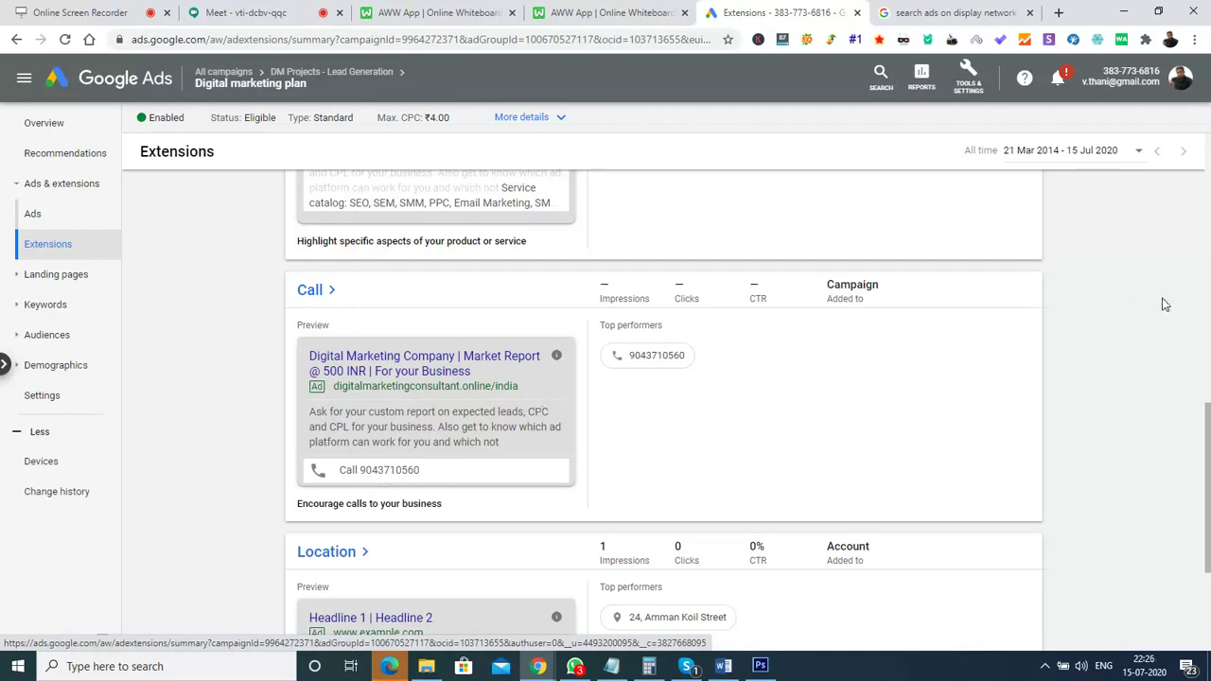
pyautogui.moveTo(1207, 431); pyautogui.dragTo(1198, 470)
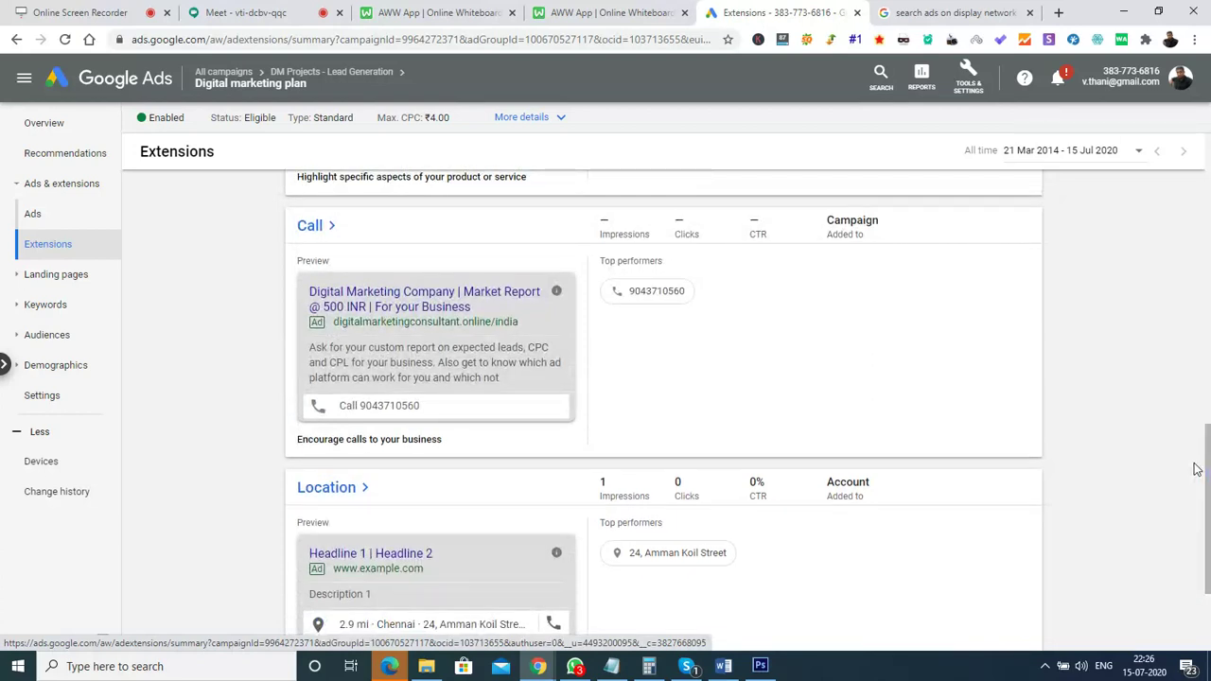
pyautogui.click(1208, 458)
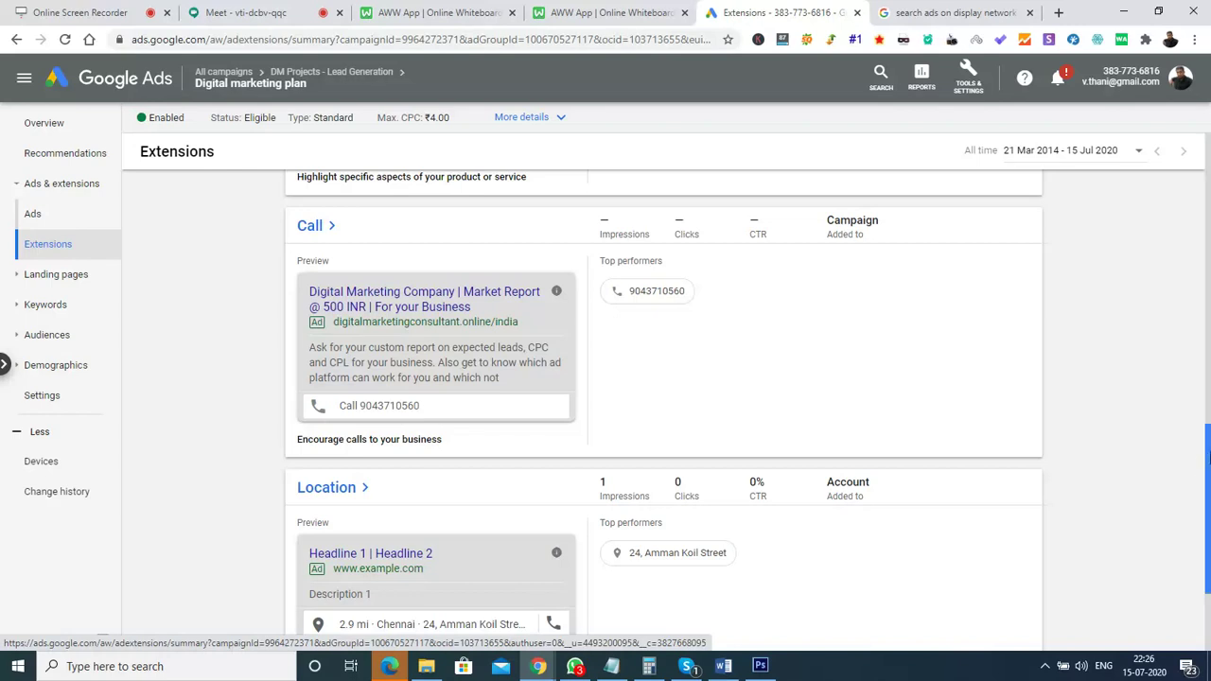
pyautogui.moveTo(1207, 458); pyautogui.dragTo(1208, 516)
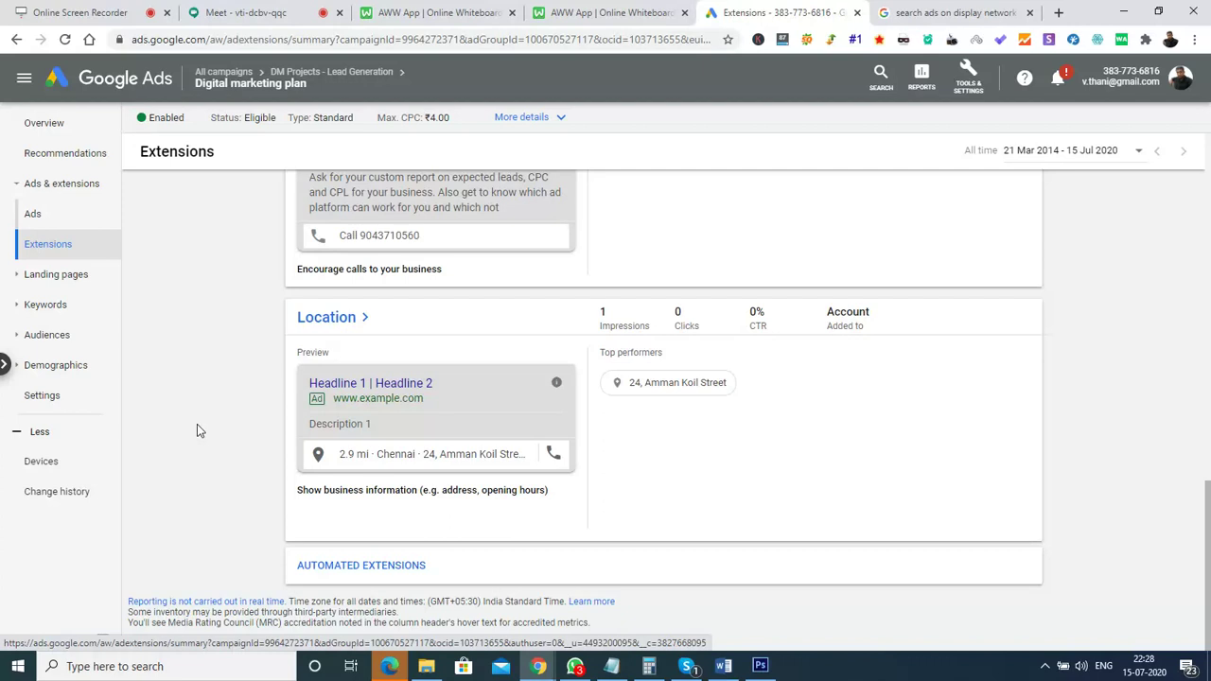
# - Switch to Google Meet, stop presenting and leave the call with the microphone muted, and return to the online screen recorder
pyautogui.click(248, 13)
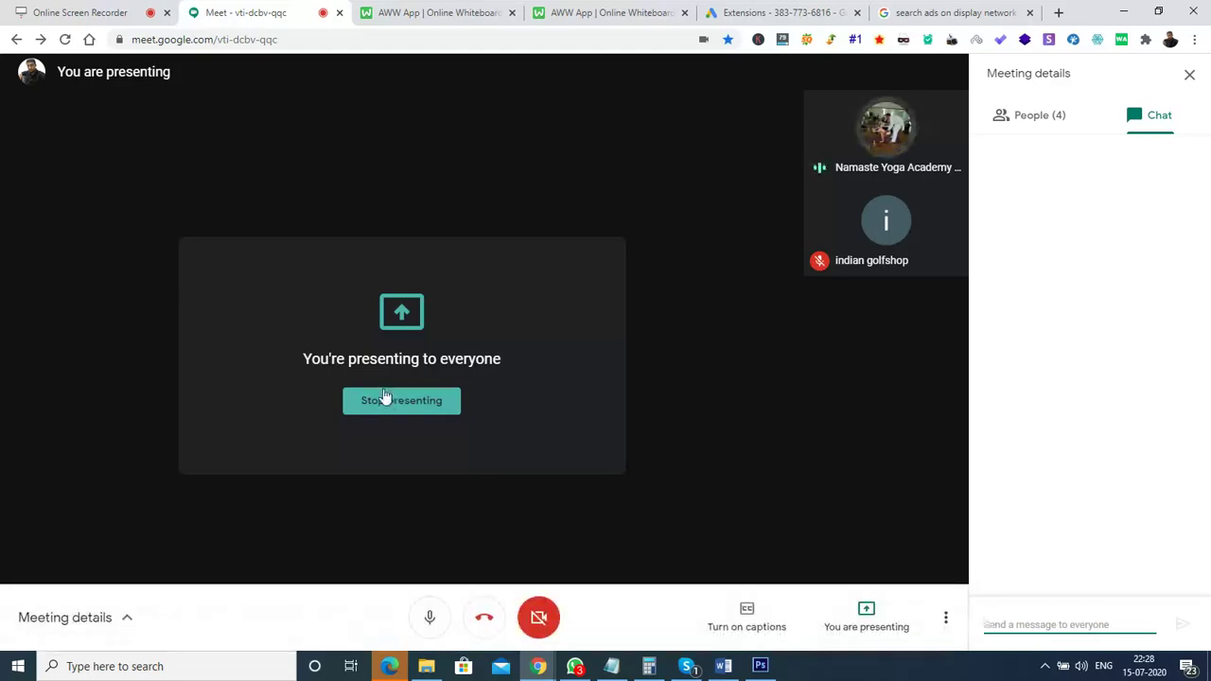
pyautogui.click(417, 409)
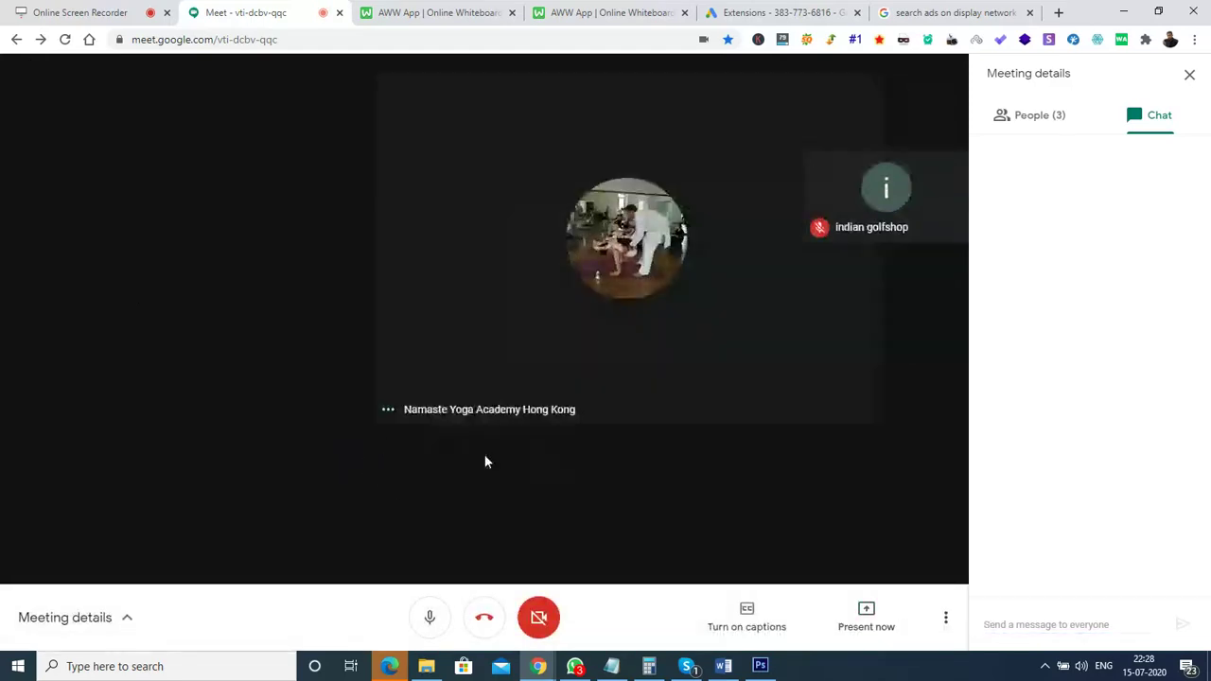
pyautogui.click(432, 620)
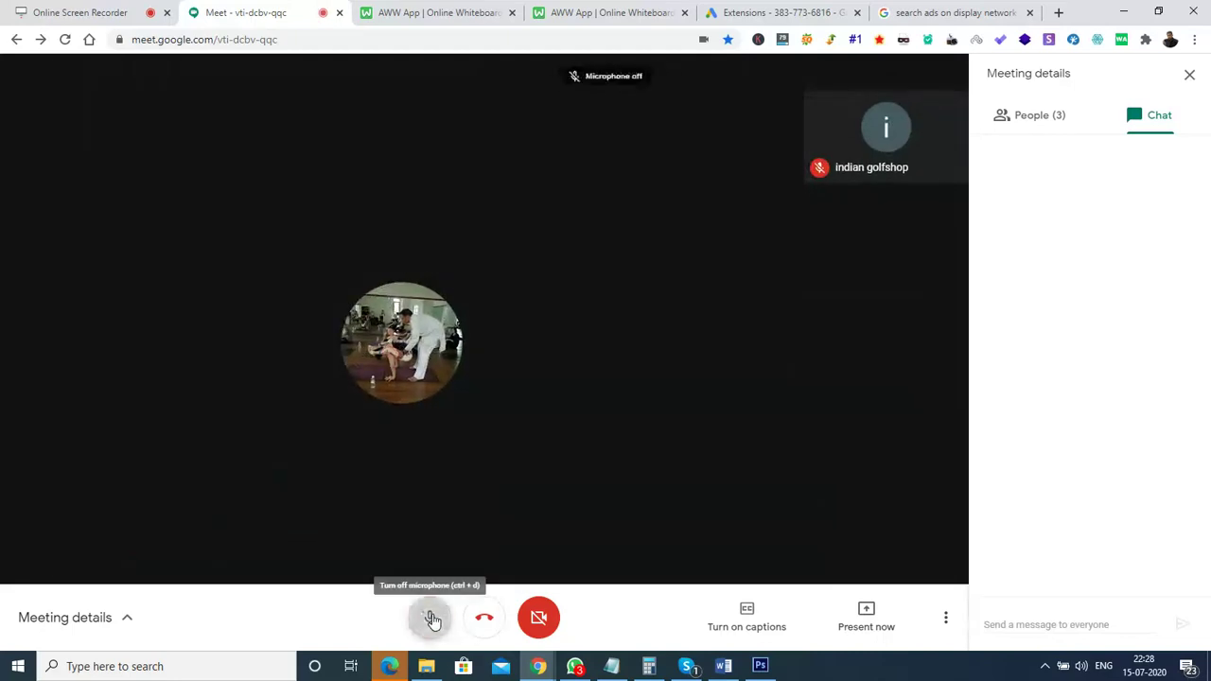
pyautogui.click(485, 619)
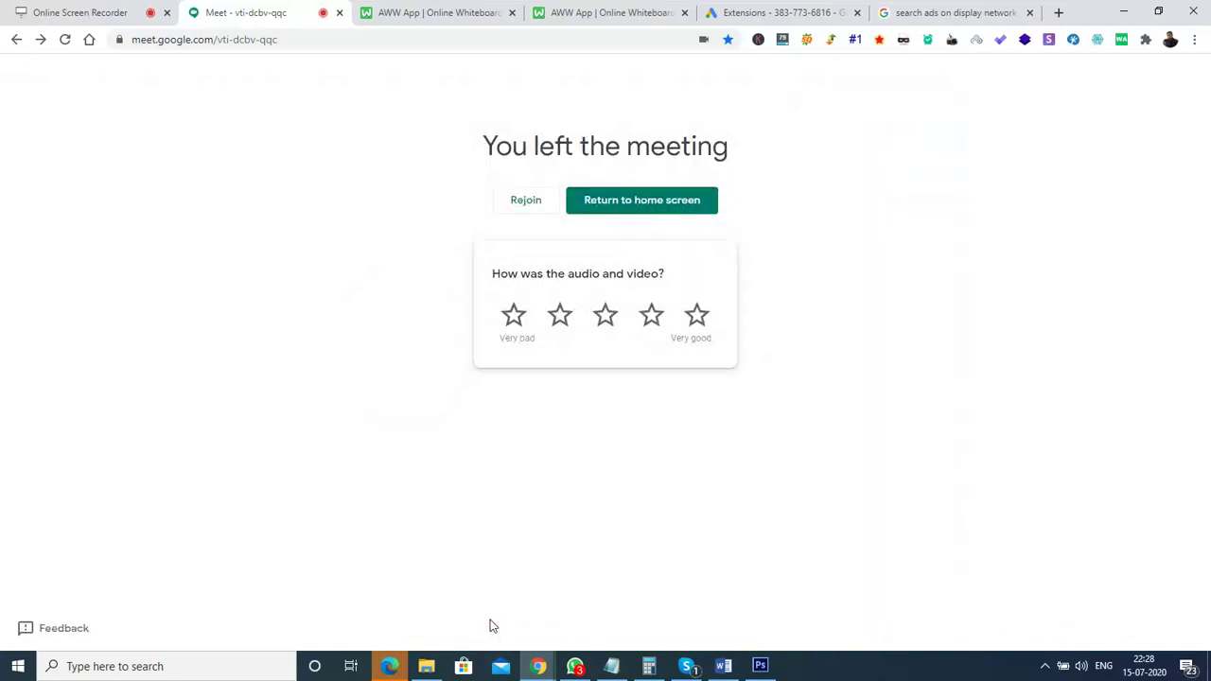
pyautogui.click(104, 14)
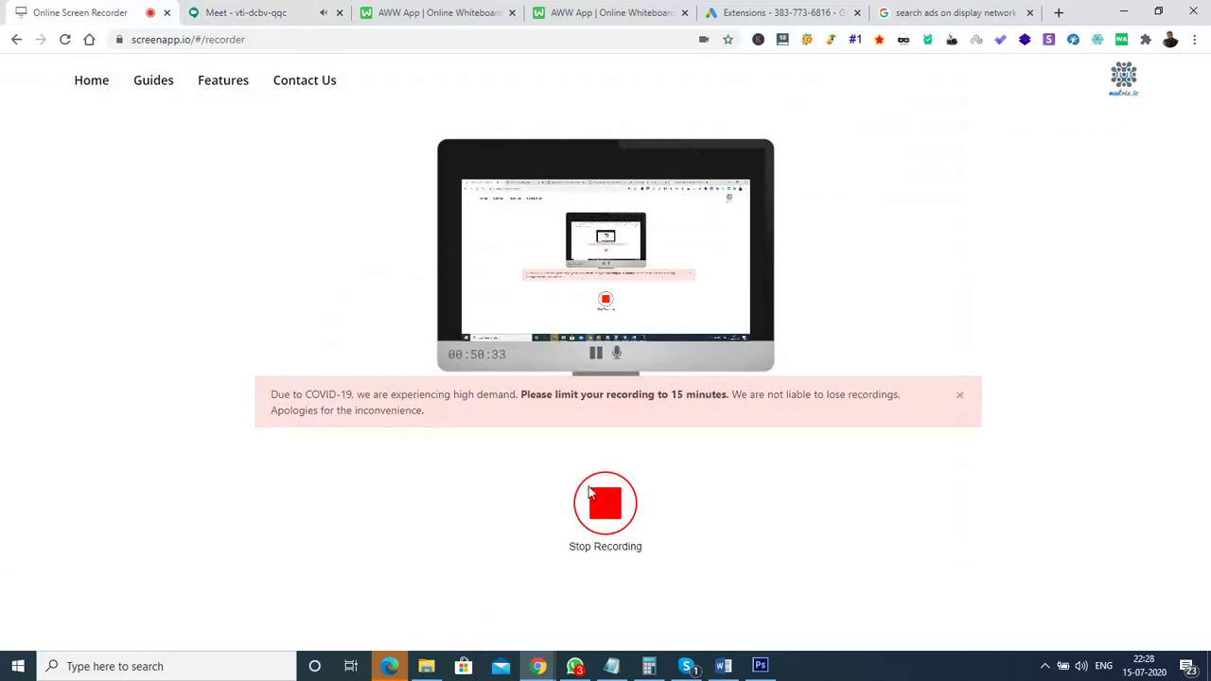